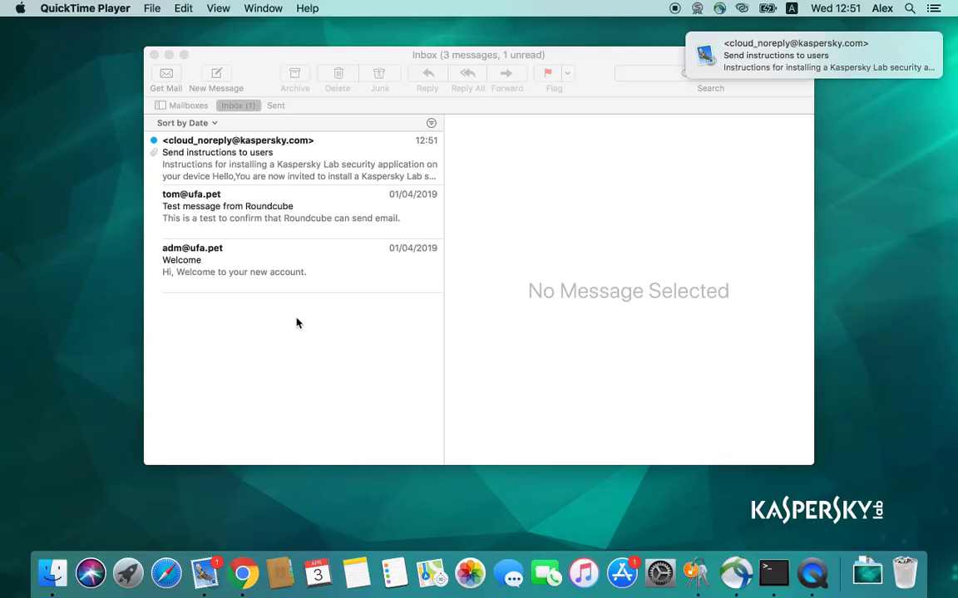
Open the Kaspersky installation instructions email full screen and scroll down to its download link.
click(338, 150)
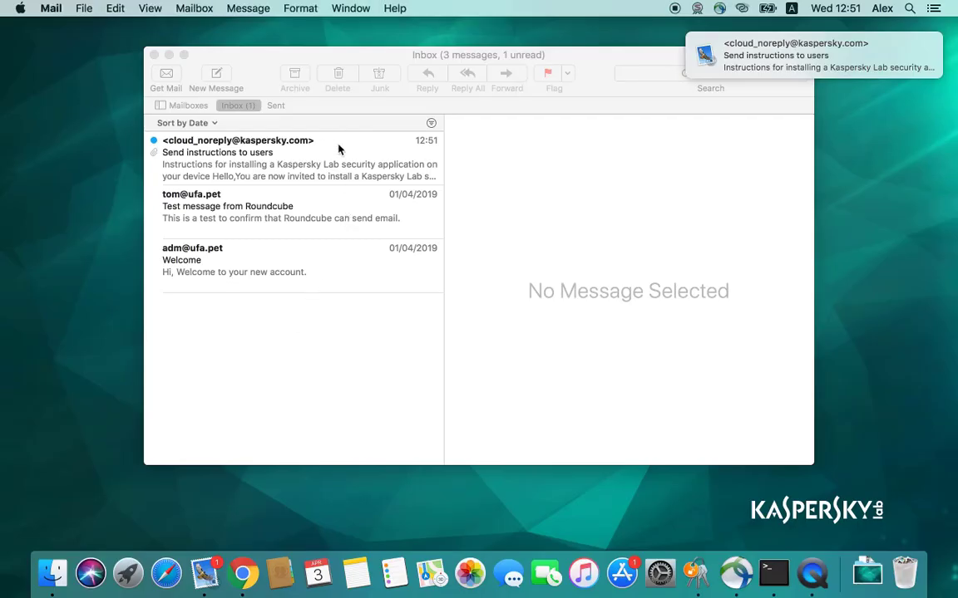
click(338, 149)
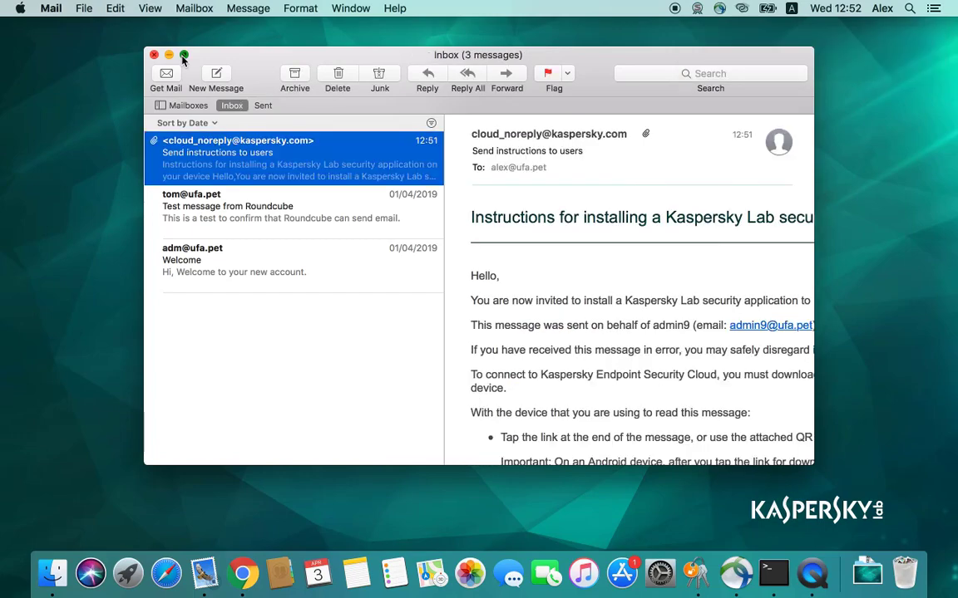
click(184, 55)
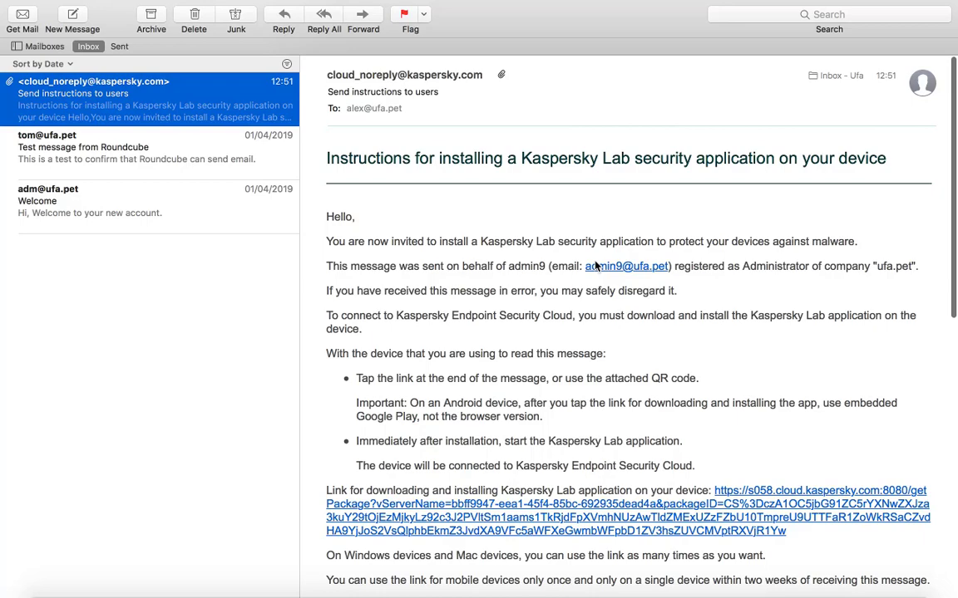
scroll(595, 266, down, 5)
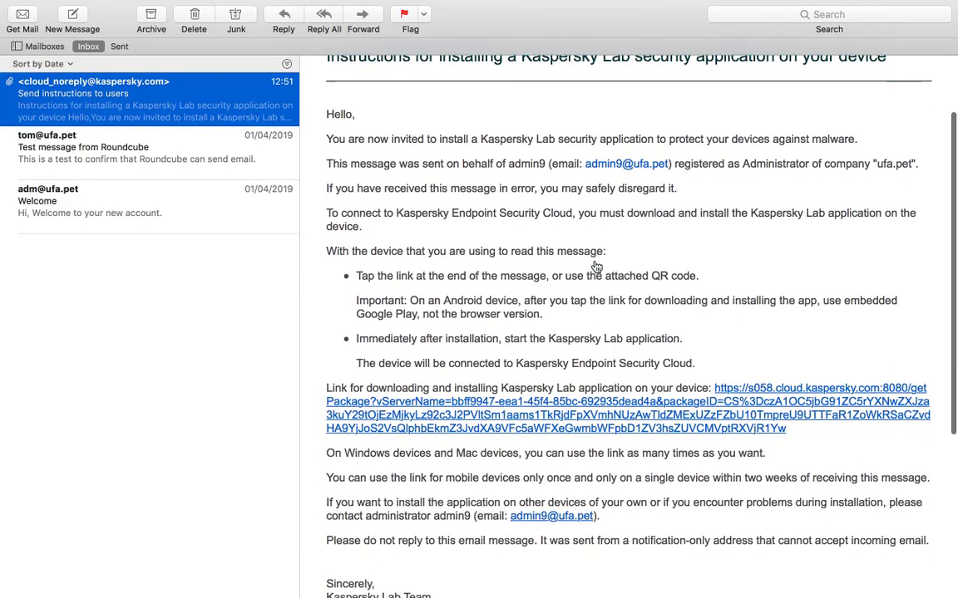
Start the Kaspersky Mac installer download from the email link and close the Roundcube webmail tab.
click(503, 370)
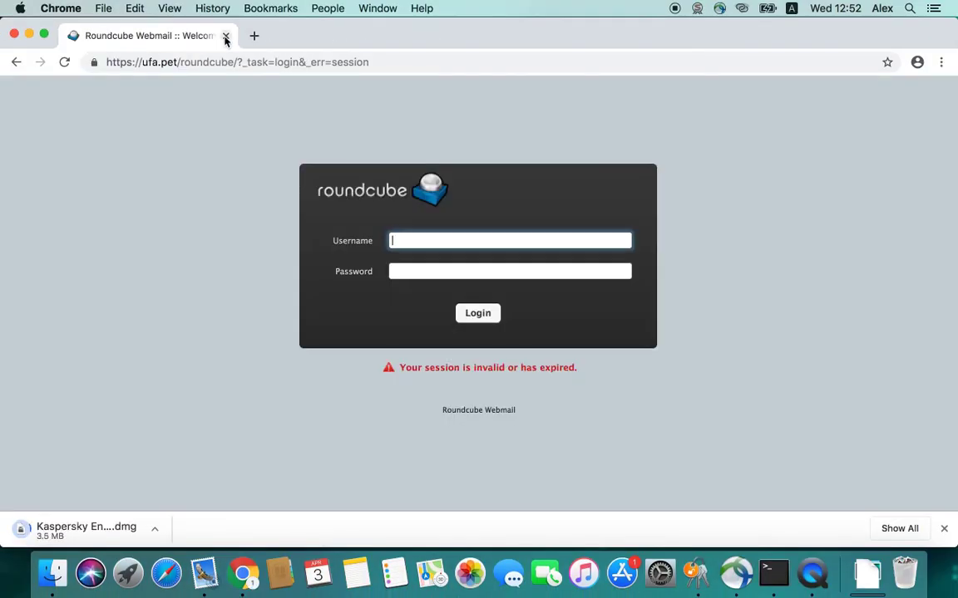
click(225, 37)
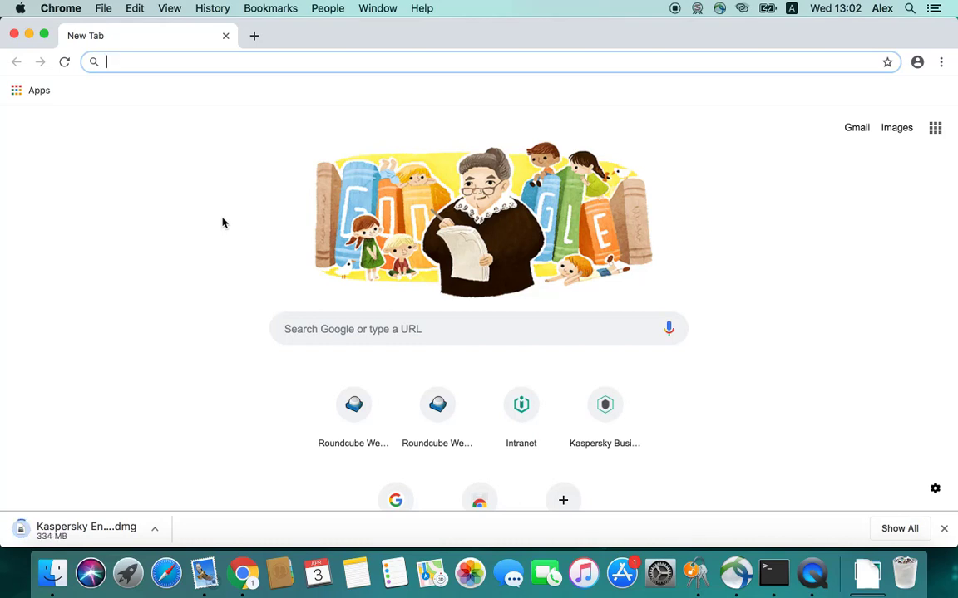
Open the downloaded Kaspersky .dmg and run Install Kaspersky Endpoint Security, allowing it past Gatekeeper.
click(77, 535)
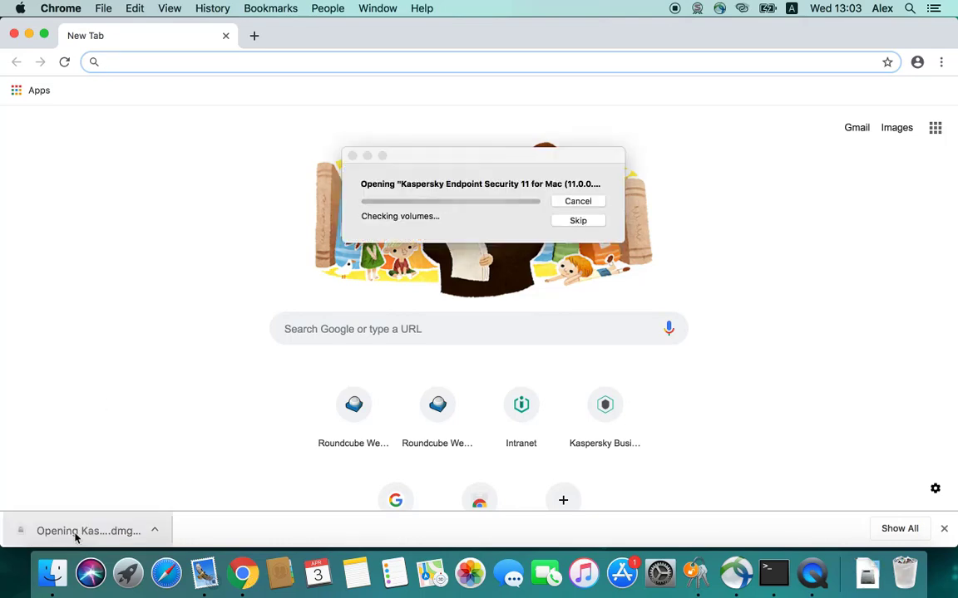
double_click(364, 366)
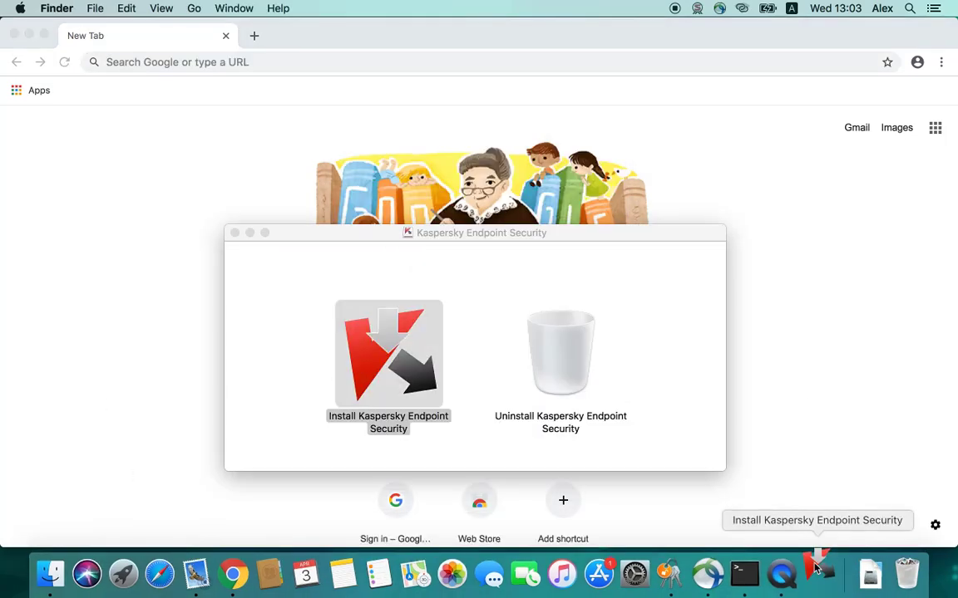
click(630, 256)
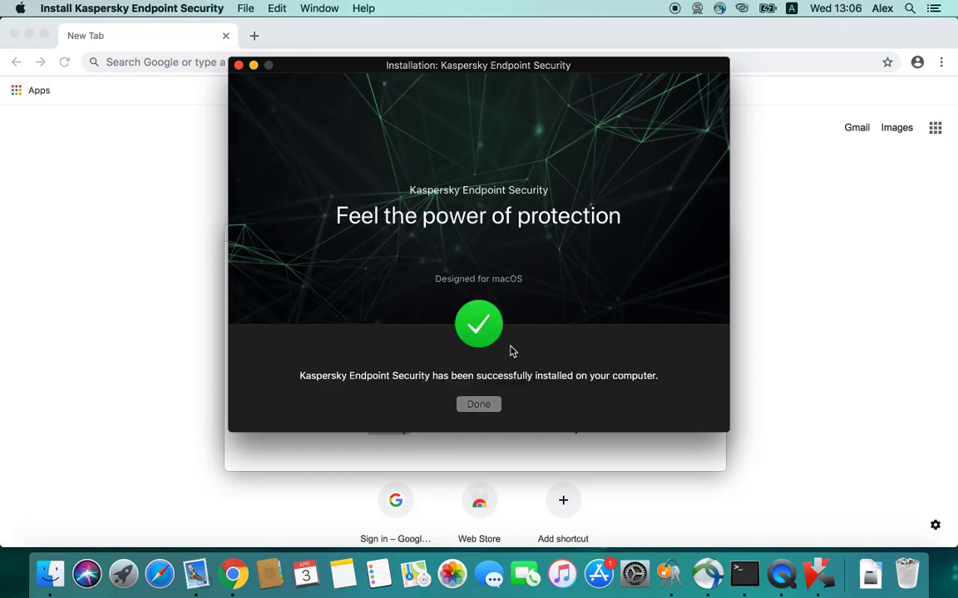
Finish the installer, update the Mac's anti-malware databases, and return to the protection overview.
click(479, 405)
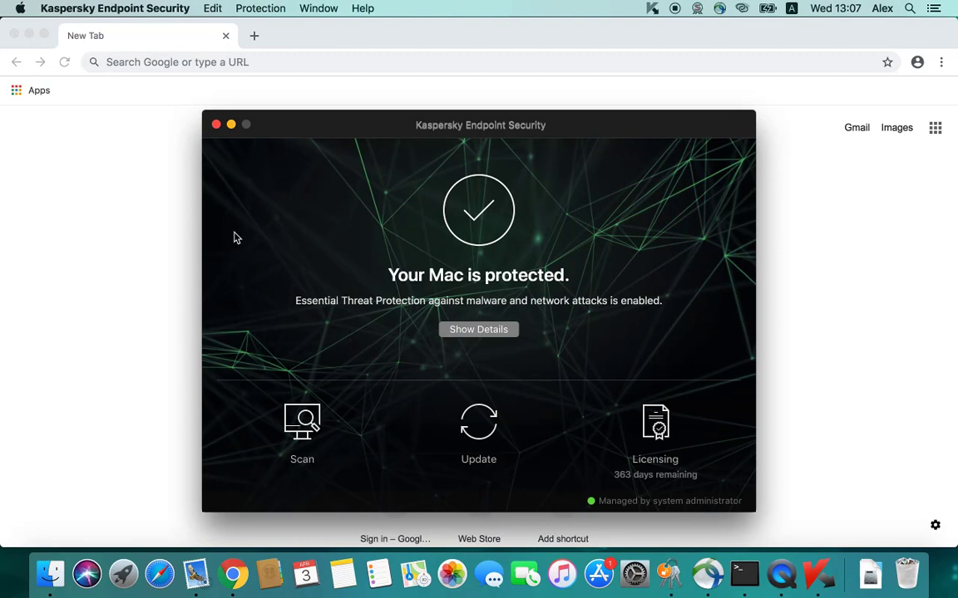
click(501, 455)
click(490, 473)
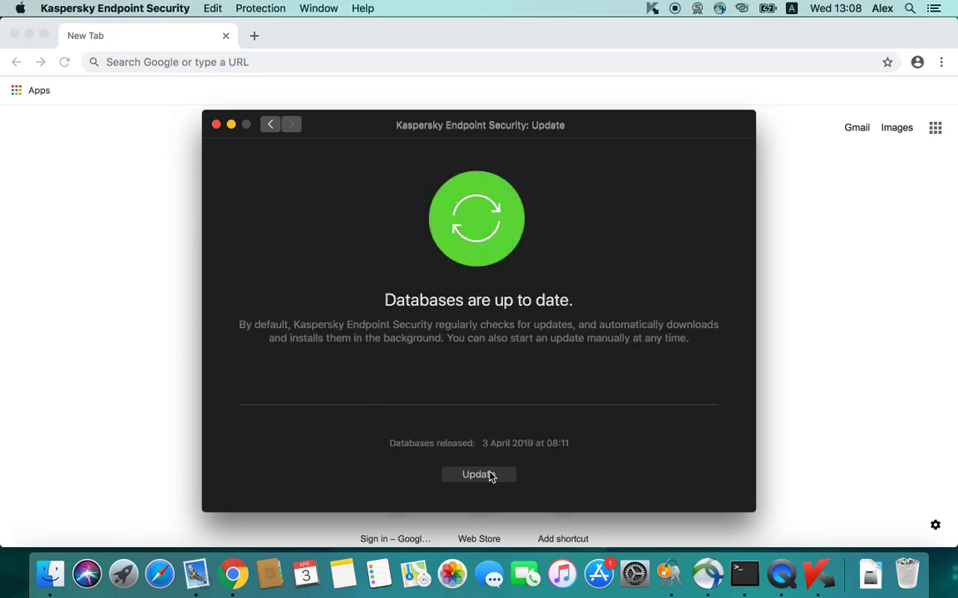
click(270, 124)
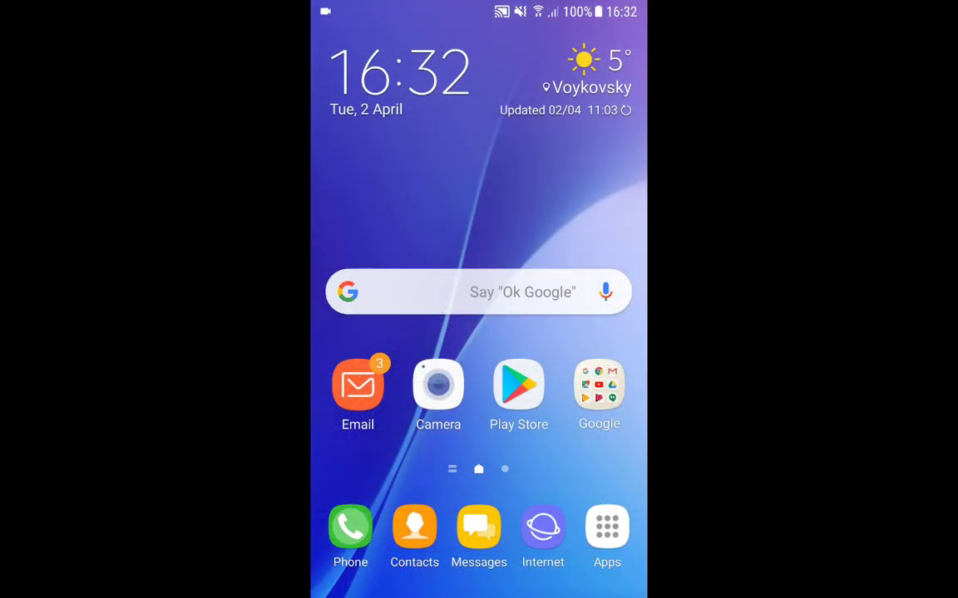
On the Android phone, open the 'Send instructions to users' email and scroll to its download link.
click(357, 386)
click(466, 333)
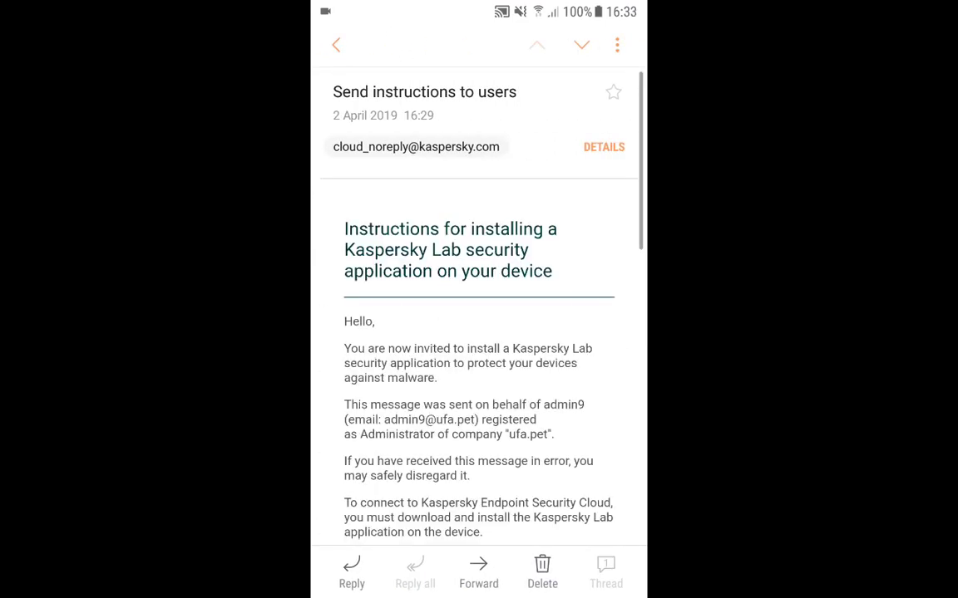
scroll(478, 332, down, 5)
scroll(478, 332, down, 4)
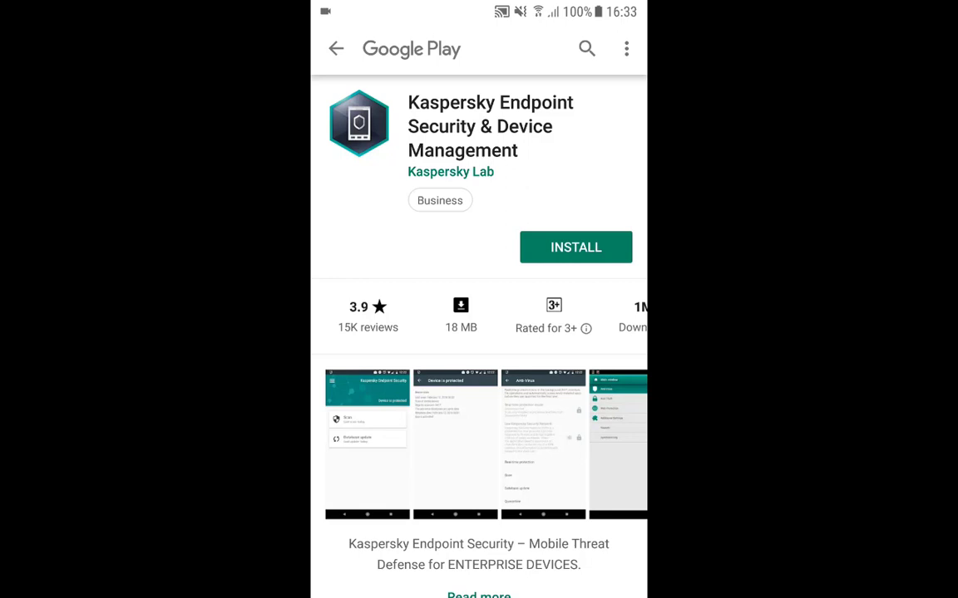
Install the app from Google Play and accept the EULA, Privacy Policy, KSN and marketing statements.
click(575, 247)
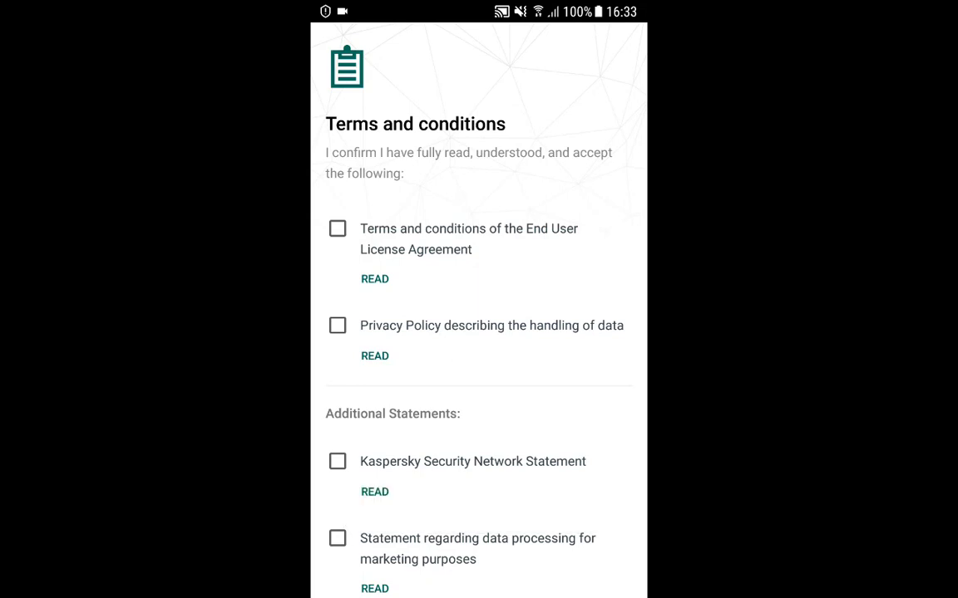
click(336, 229)
click(337, 325)
click(336, 461)
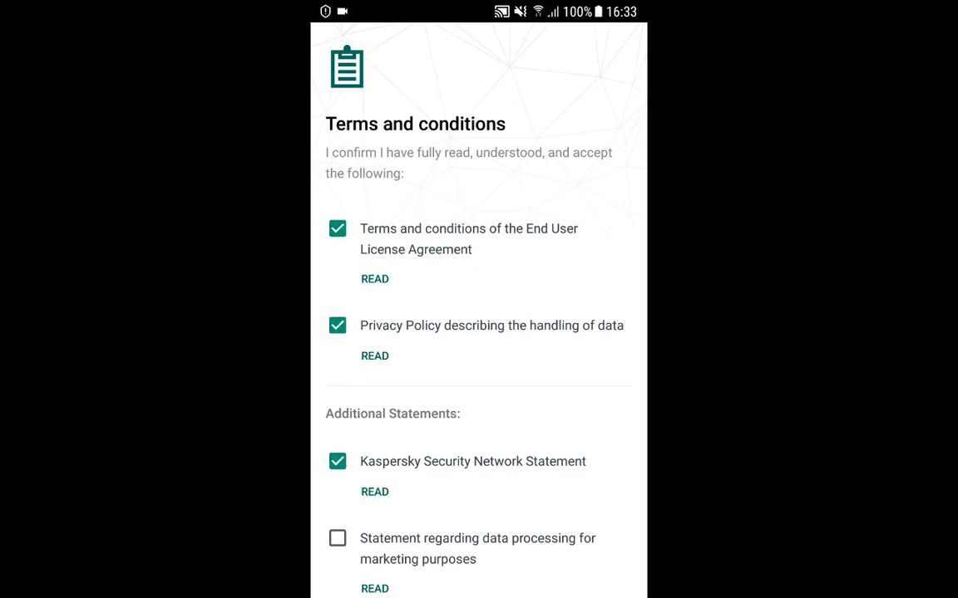
click(336, 539)
scroll(478, 333, down, 2)
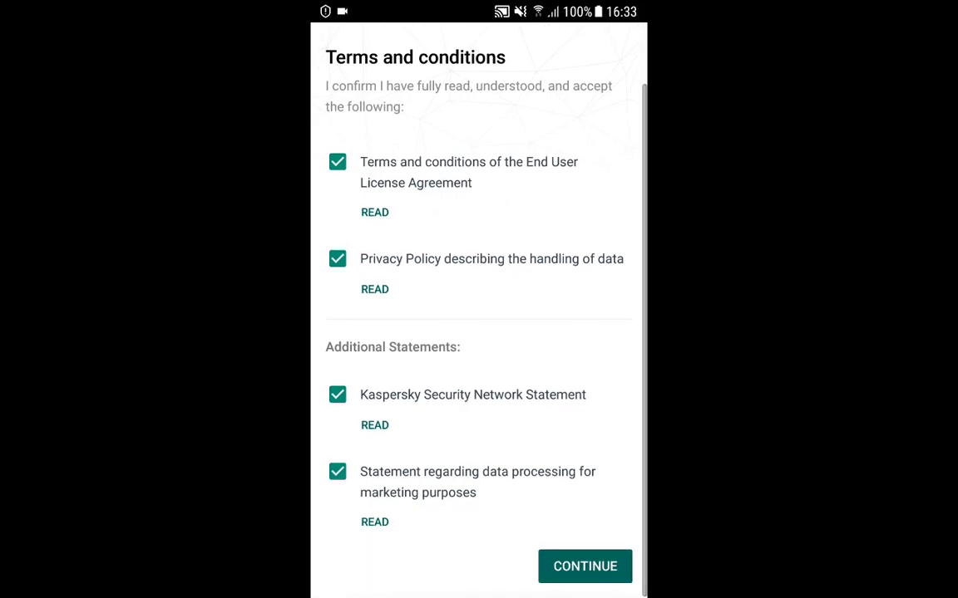
click(585, 566)
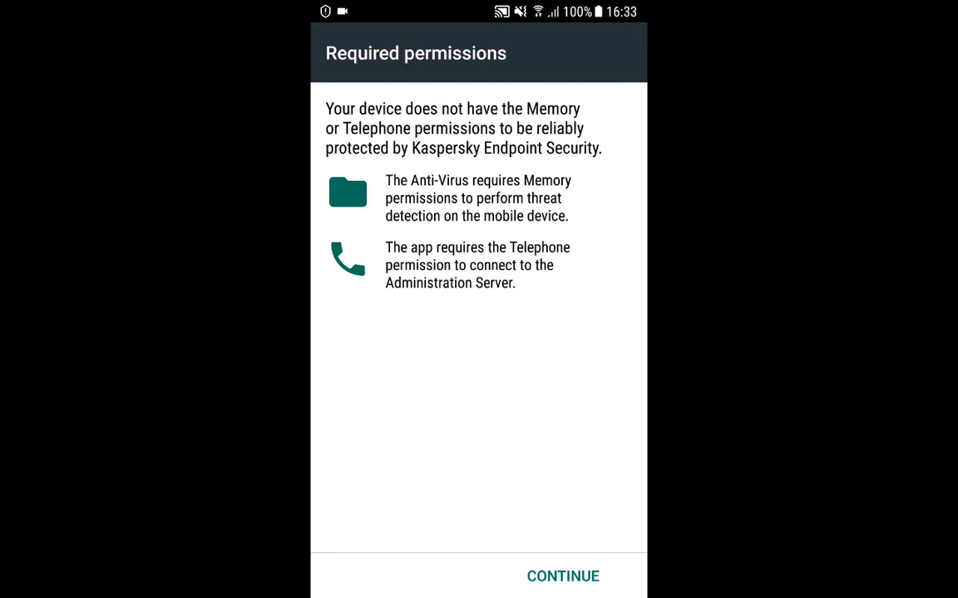
Allow the app to manage phone calls and access photos, media and files.
click(563, 576)
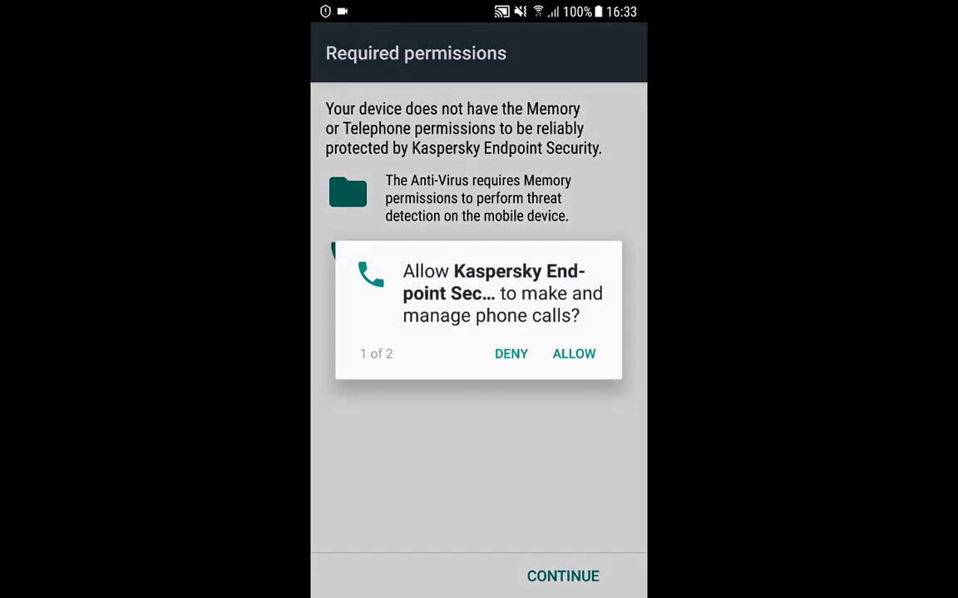
click(573, 353)
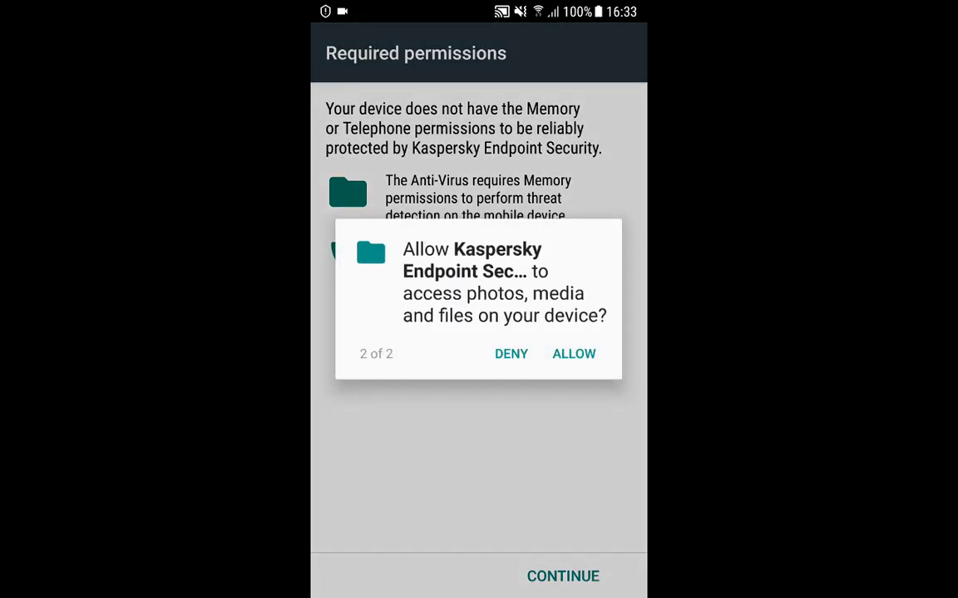
click(573, 353)
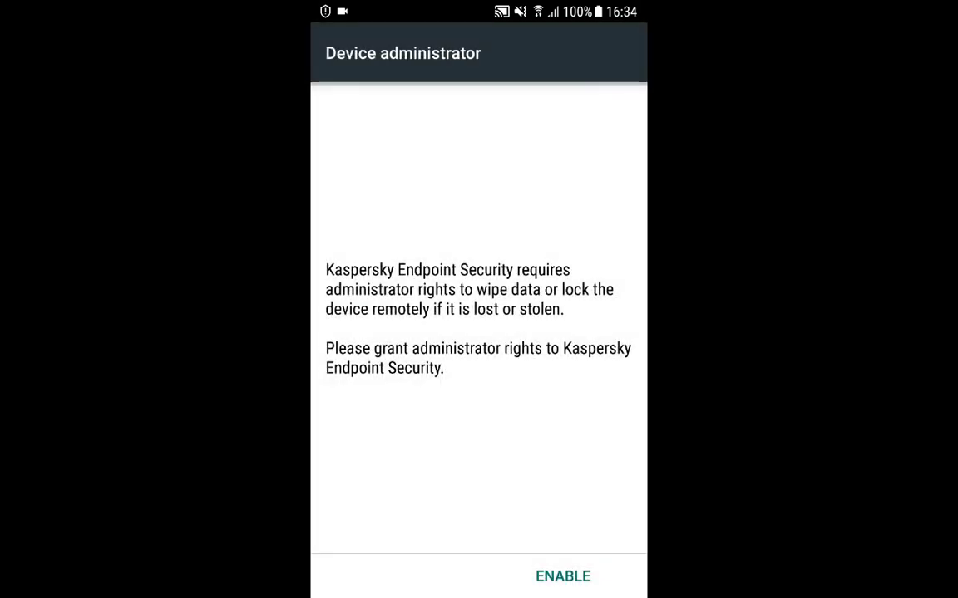
Activate Kaspersky Endpoint Security as a device administrator.
click(563, 576)
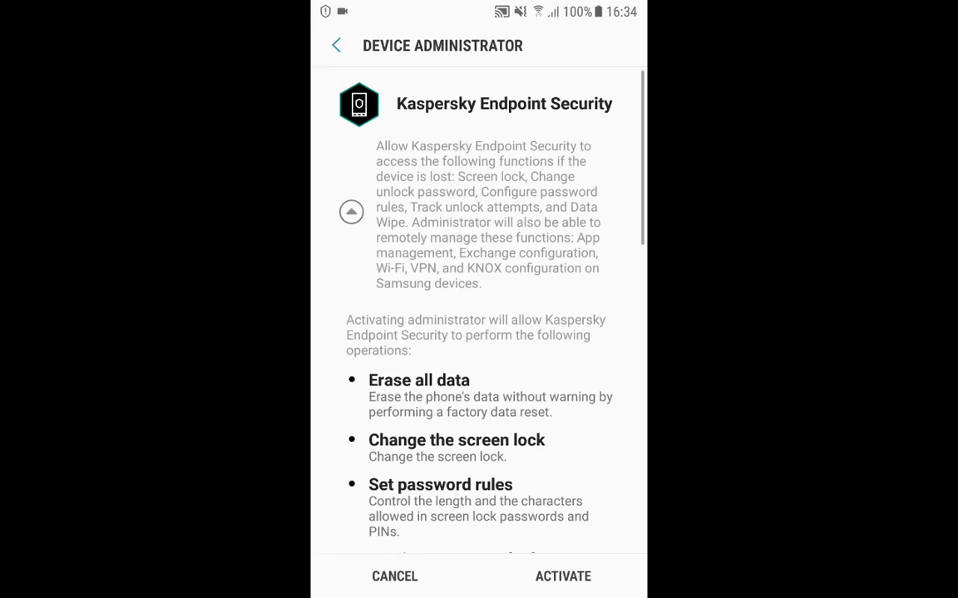
scroll(479, 308, down, 5)
scroll(479, 307, down, 3)
scroll(478, 308, down, 3)
scroll(479, 308, down, 3)
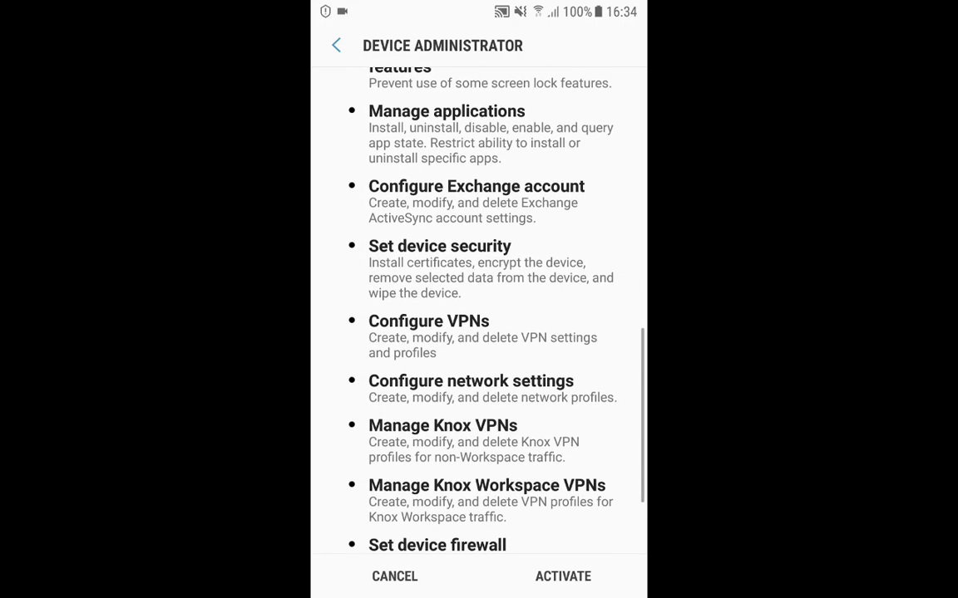
scroll(478, 308, down, 3)
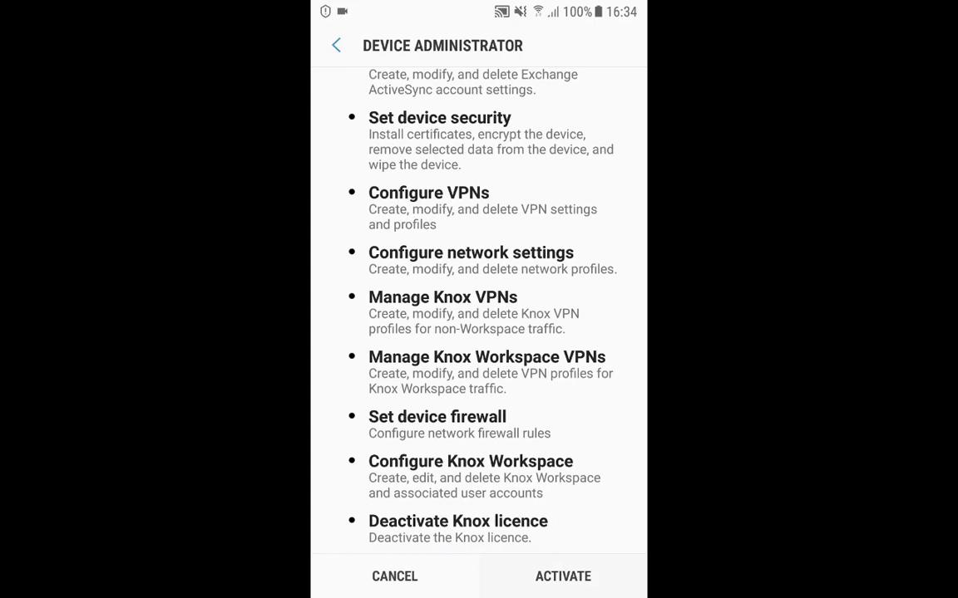
click(563, 576)
Grant the app location access and permission to take pictures and record video.
click(562, 576)
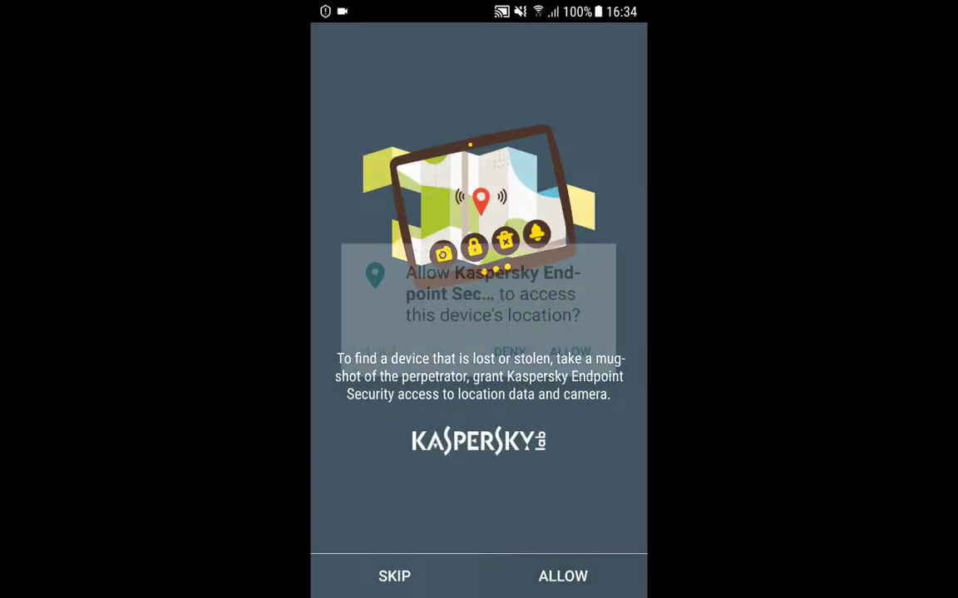
click(574, 354)
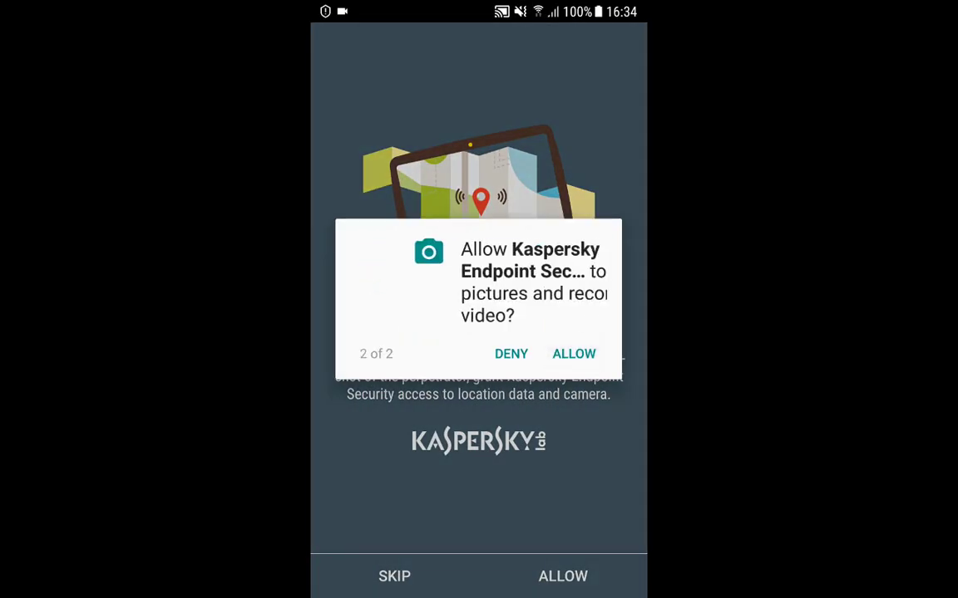
click(574, 353)
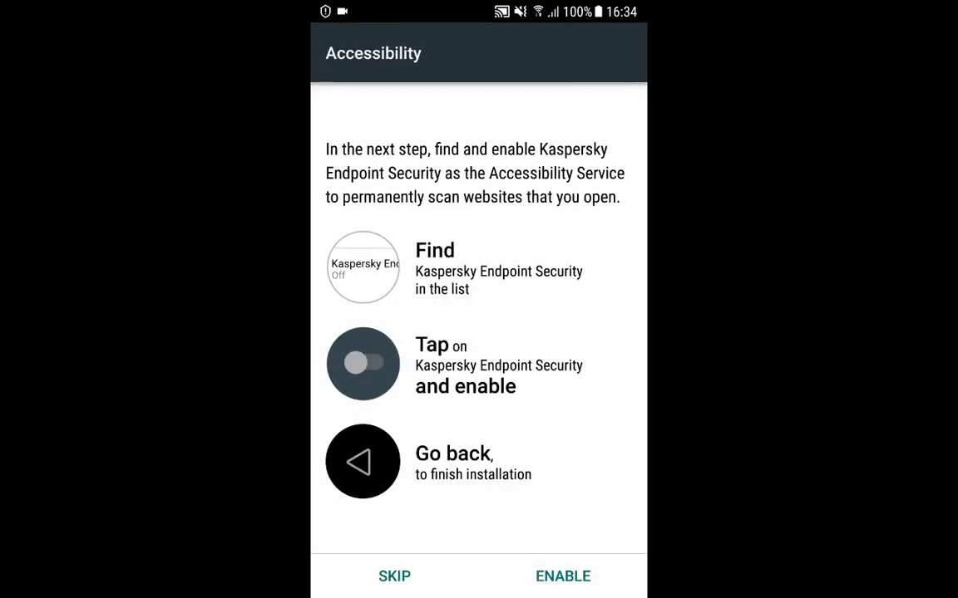
Turn on Kaspersky's accessibility service, confirm its permissions, and go back to the app's main screen.
click(563, 576)
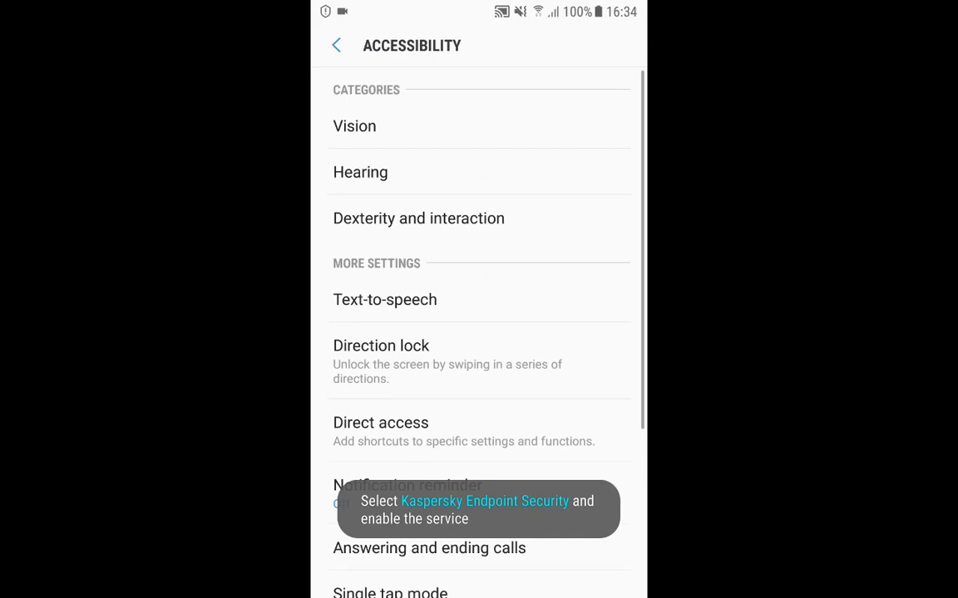
scroll(478, 333, down, 10)
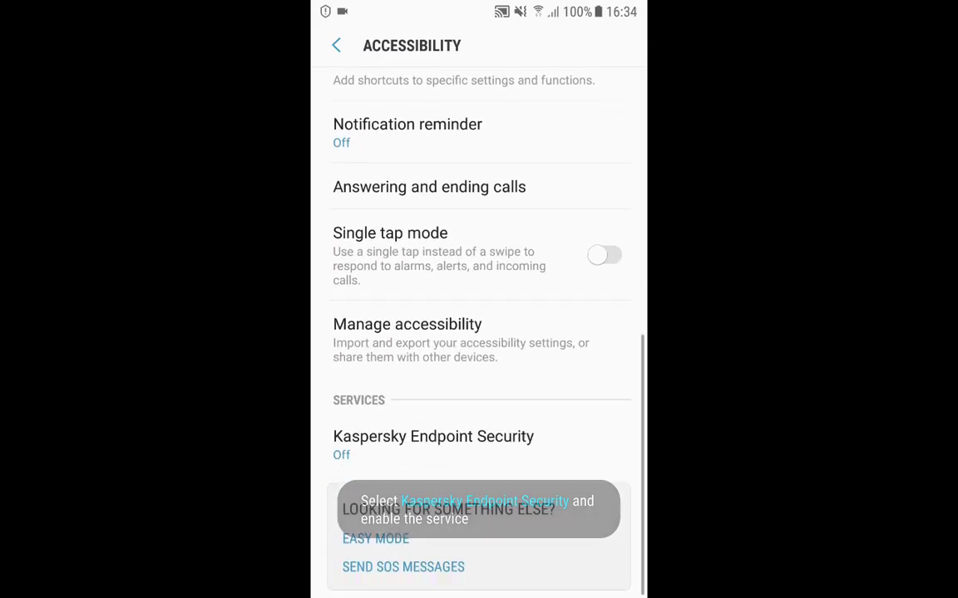
click(499, 445)
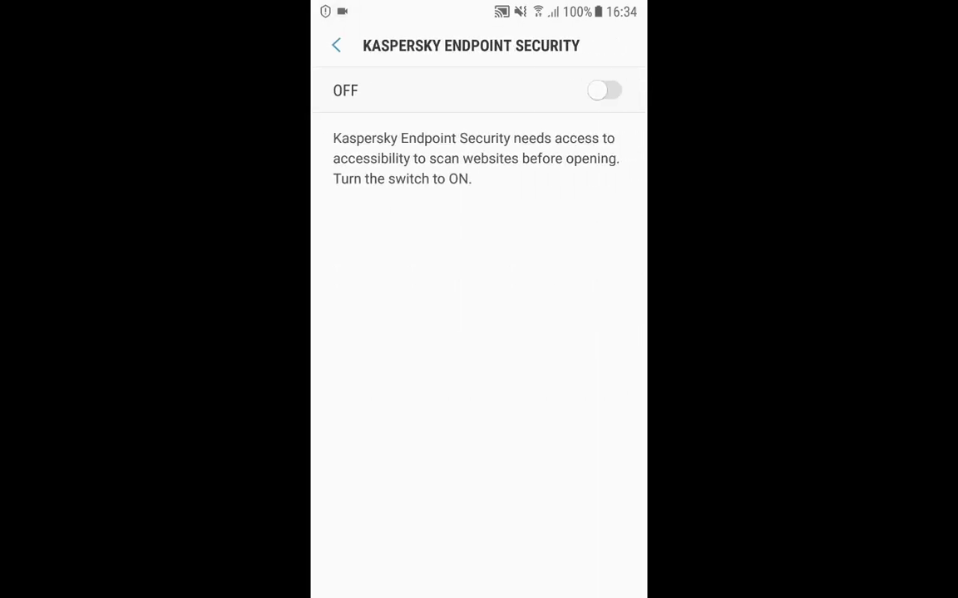
click(605, 91)
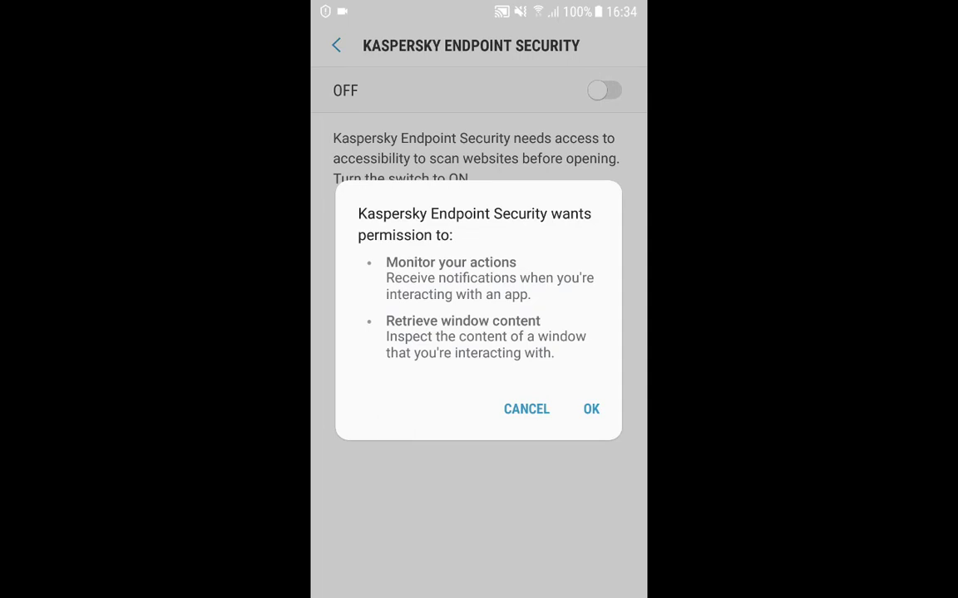
click(591, 409)
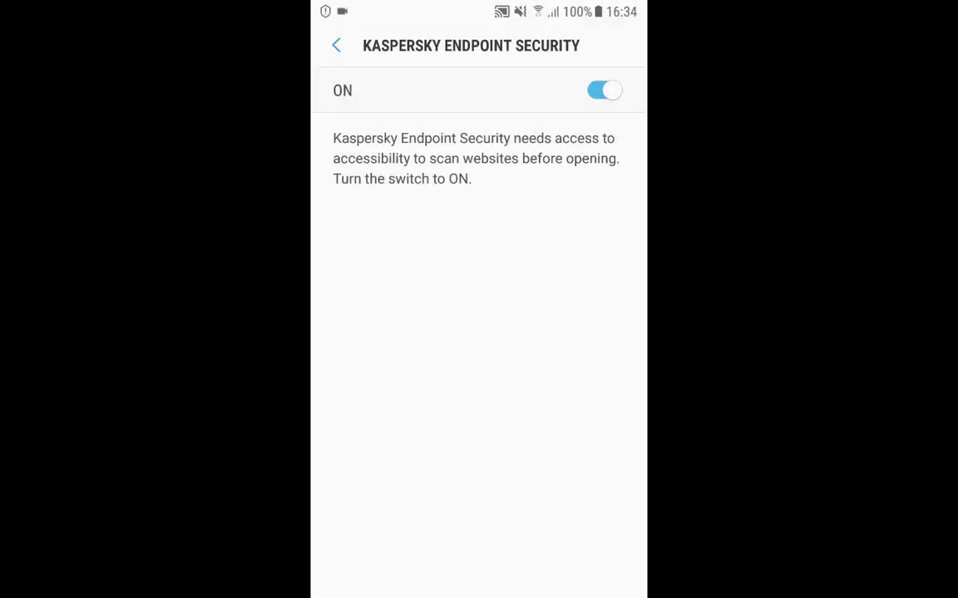
key(Escape)
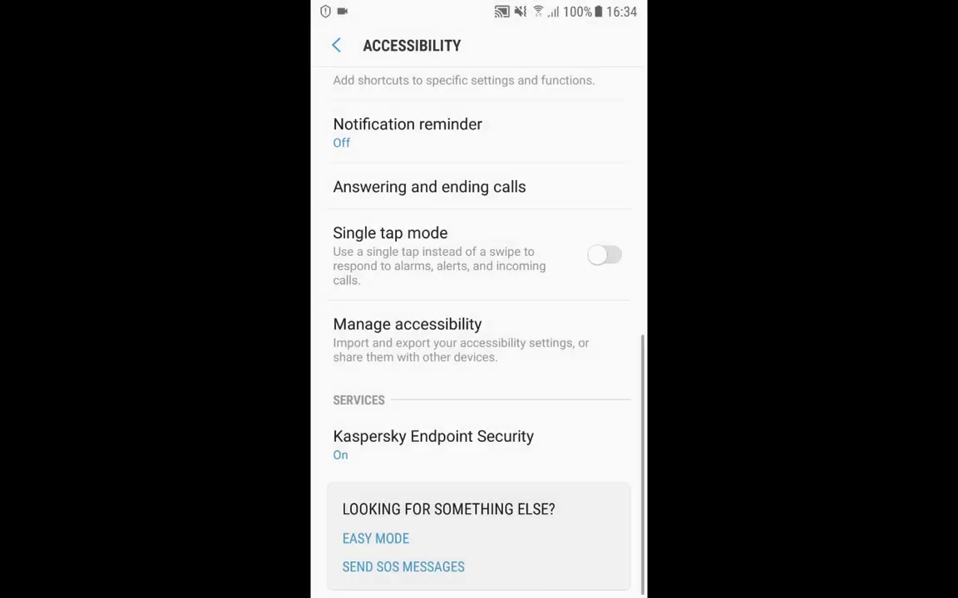
key(Escape)
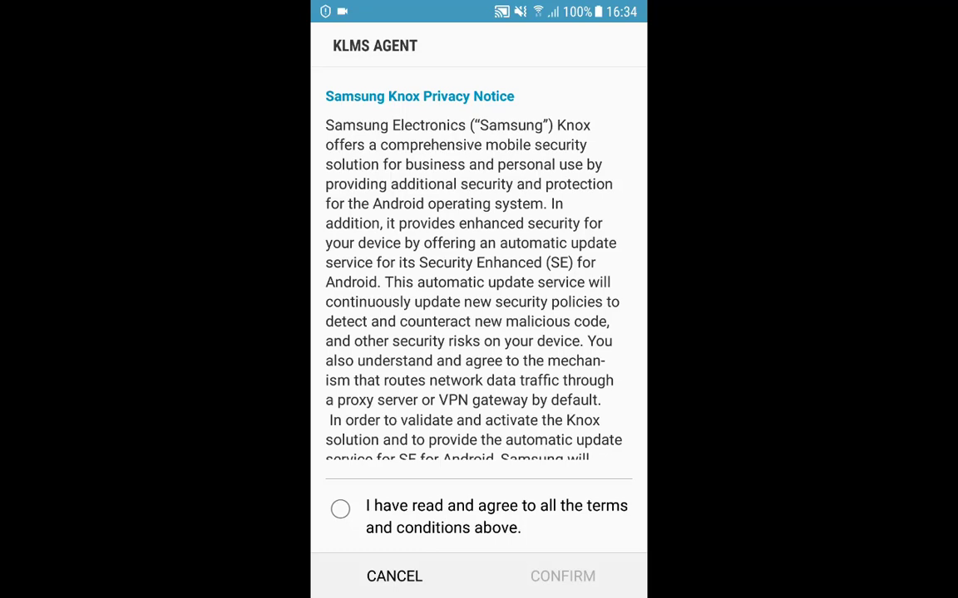
Tick 'I have read and agree to all the terms and conditions above' and confirm the Knox notice.
click(340, 509)
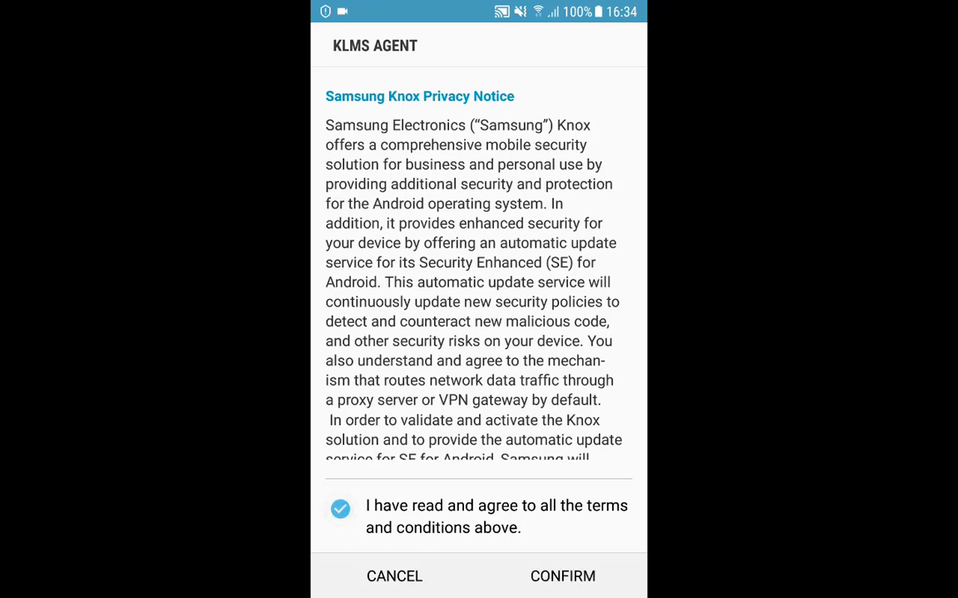
click(562, 576)
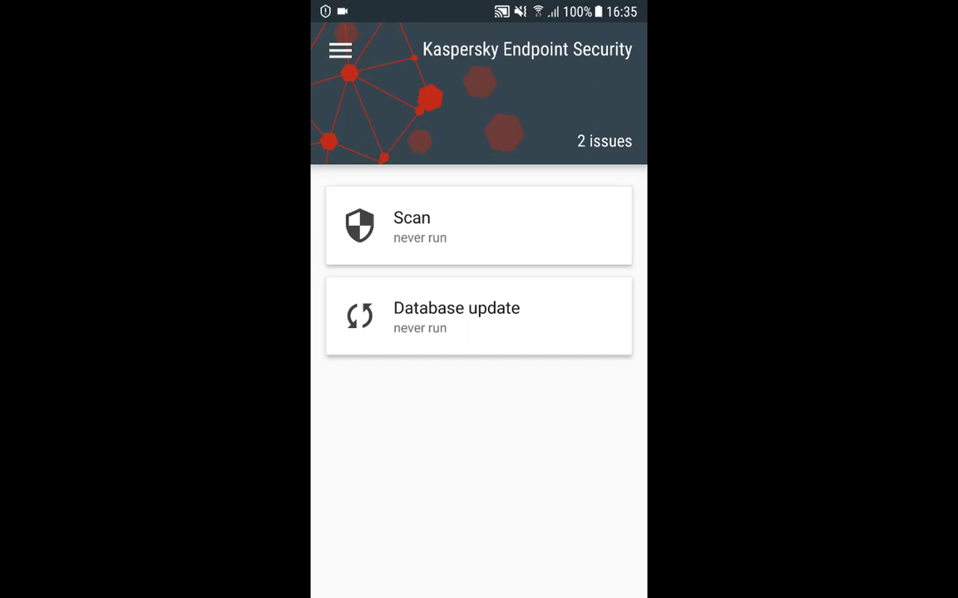
Run Synchronize from Settings > Synchronization and dismiss the completion message.
click(340, 51)
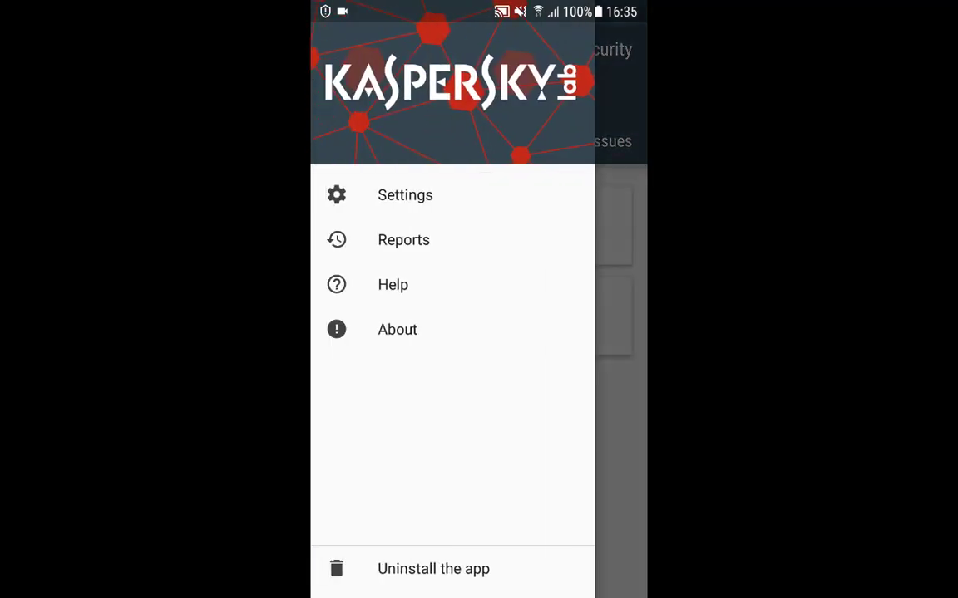
click(405, 195)
click(438, 277)
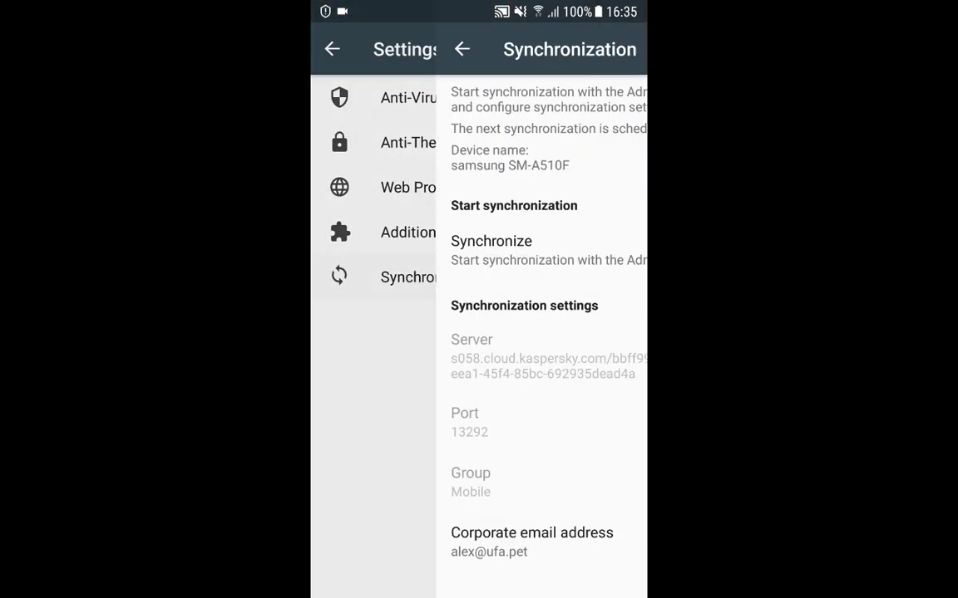
click(491, 249)
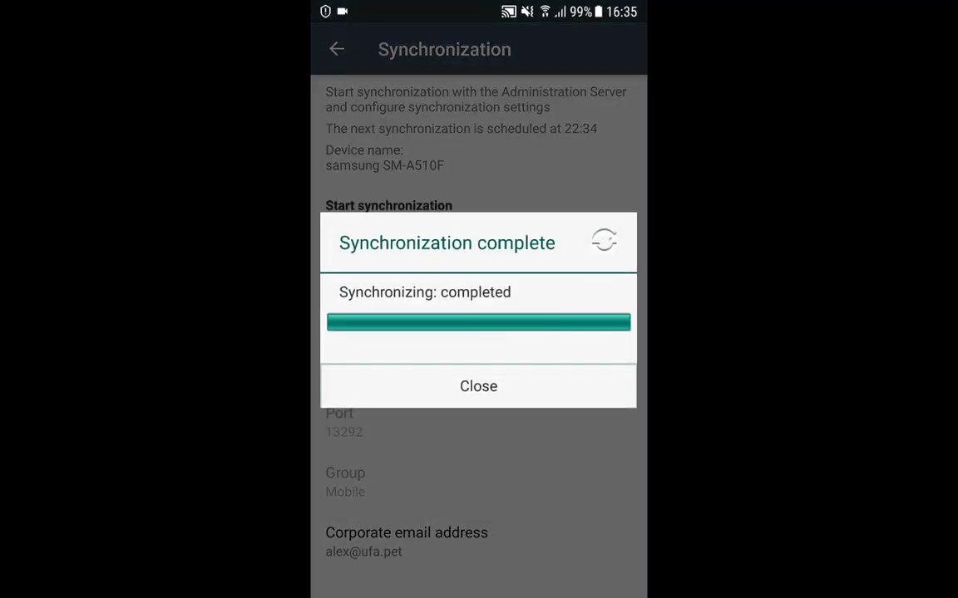
click(478, 385)
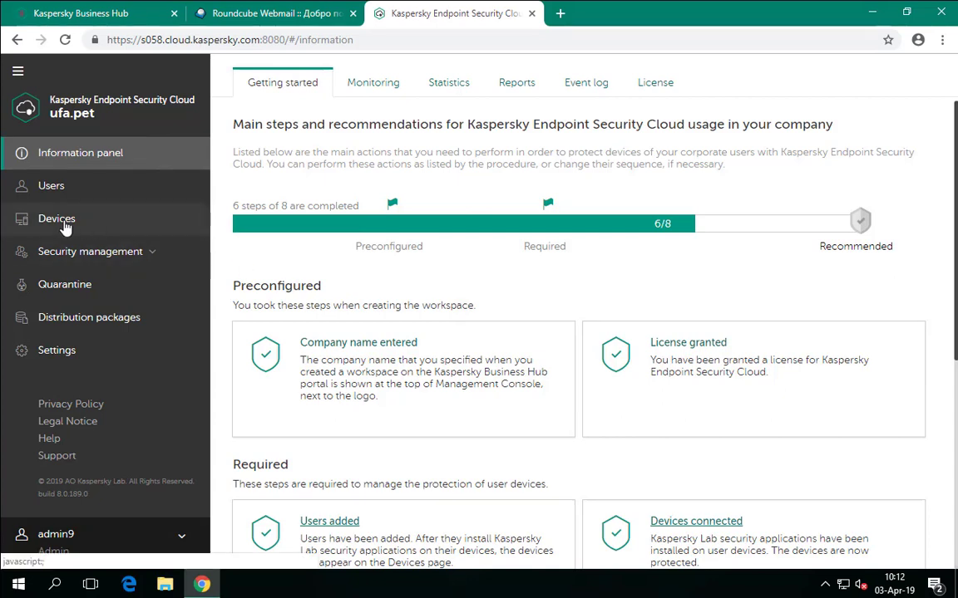
In Devices, assign MACBOOKPRO-F307 to the Android phone's owner via Assign owner.
click(66, 226)
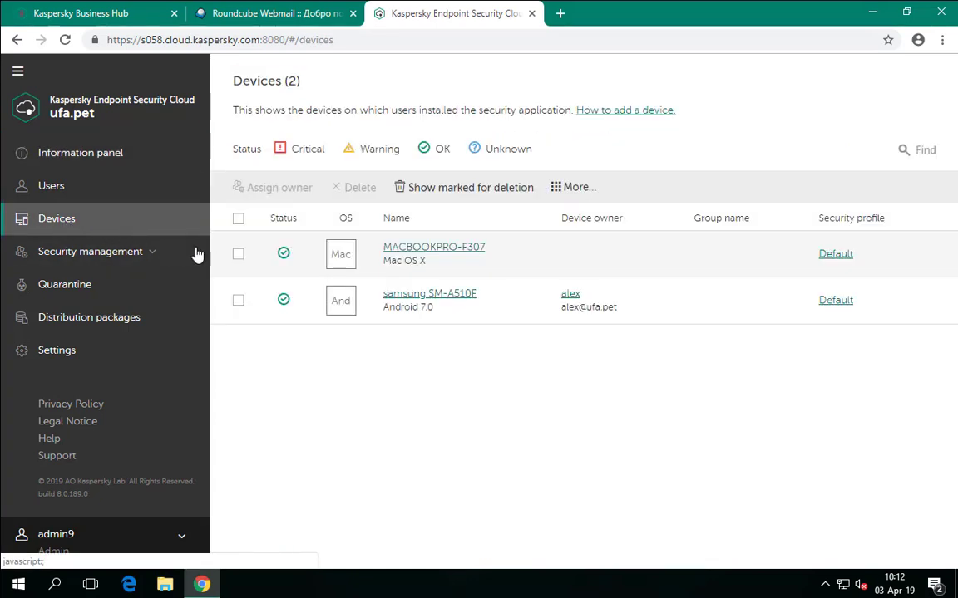
click(238, 256)
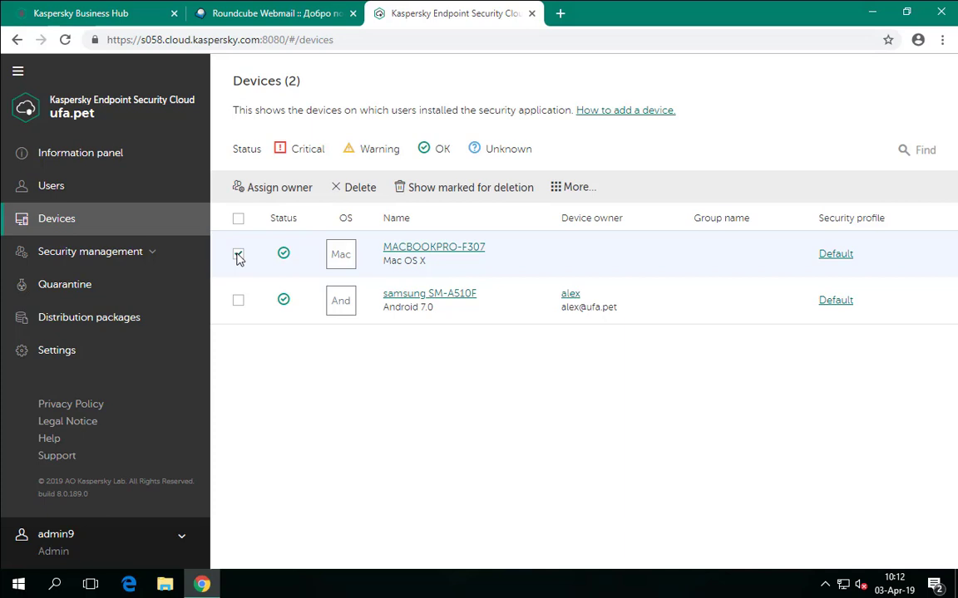
click(267, 196)
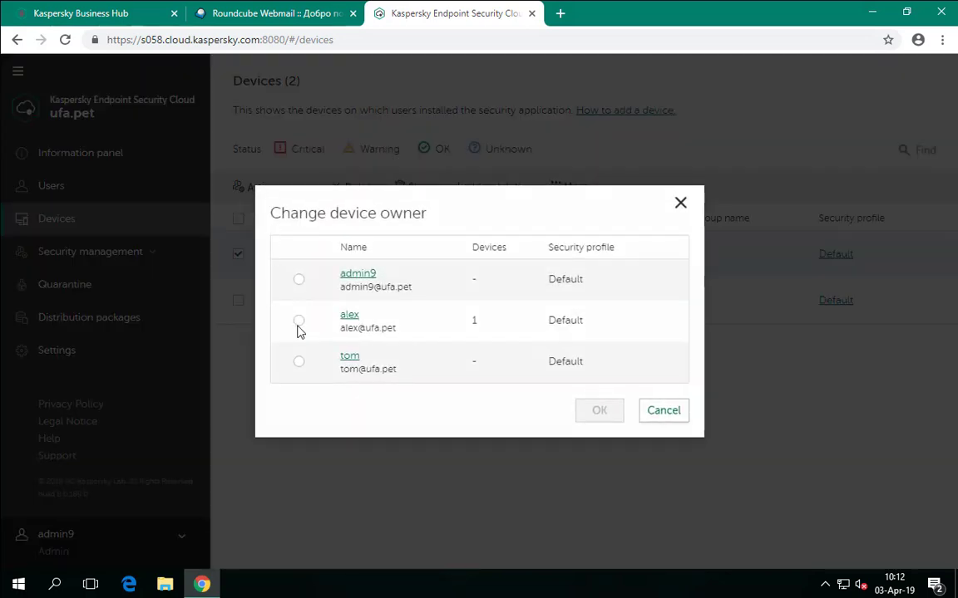
click(299, 322)
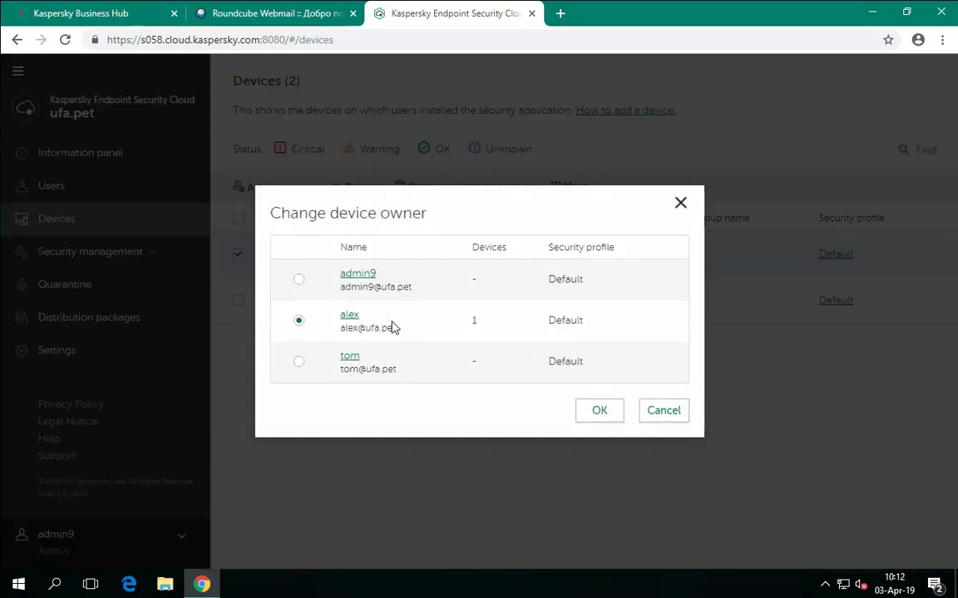
click(613, 424)
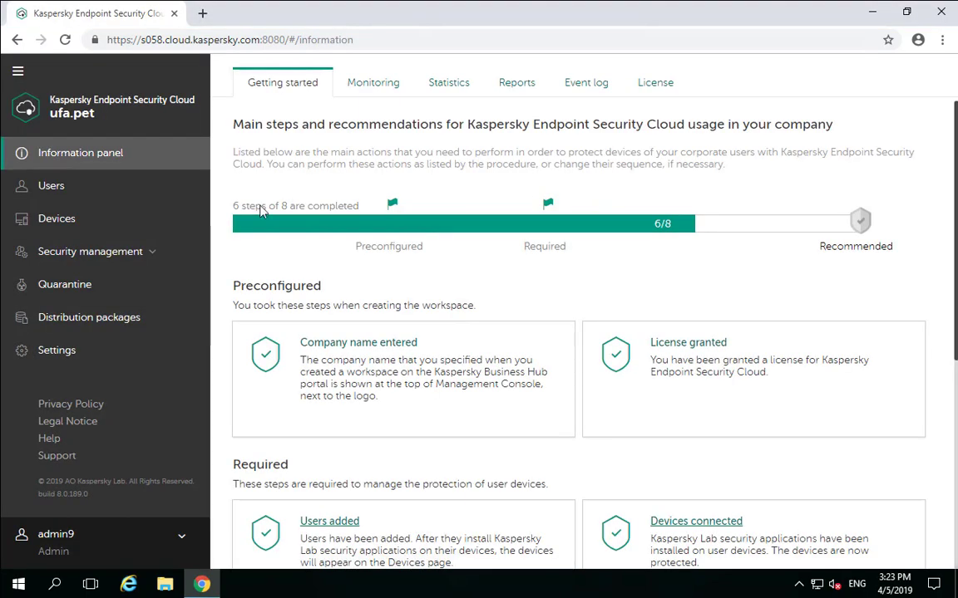
Download the Windows distribution package and run its installer through to completion, approving the UAC prompt.
click(82, 323)
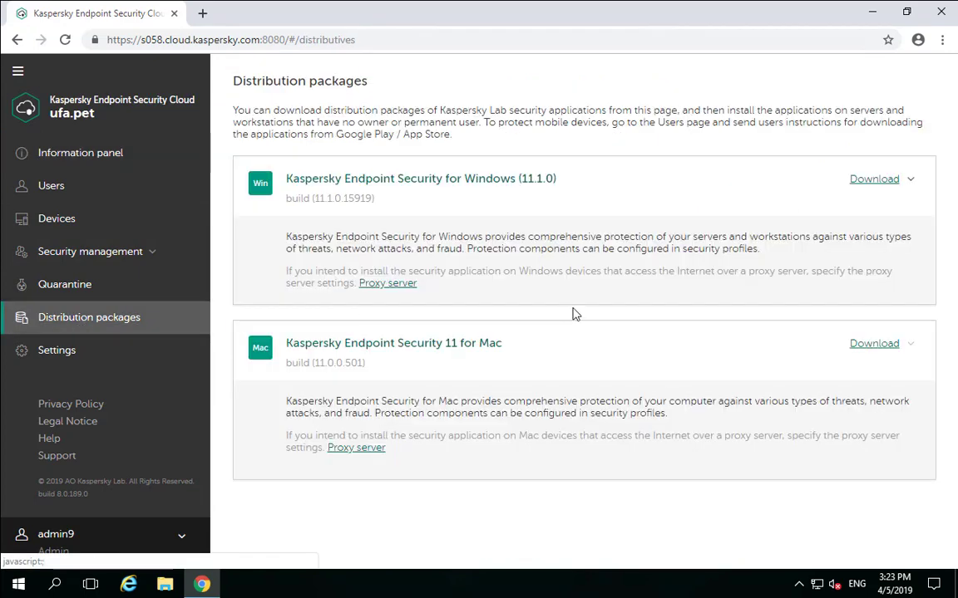
click(887, 185)
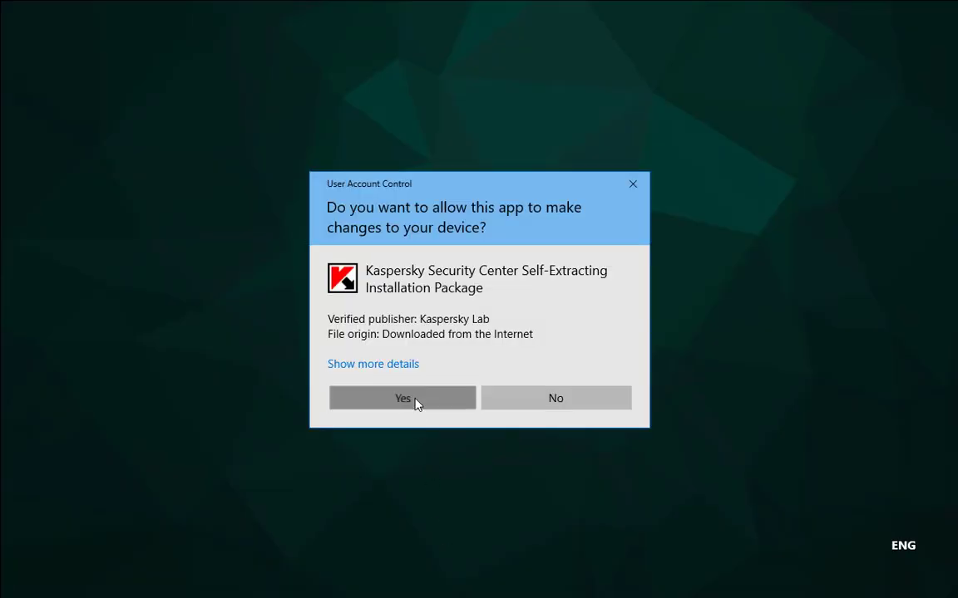
click(417, 403)
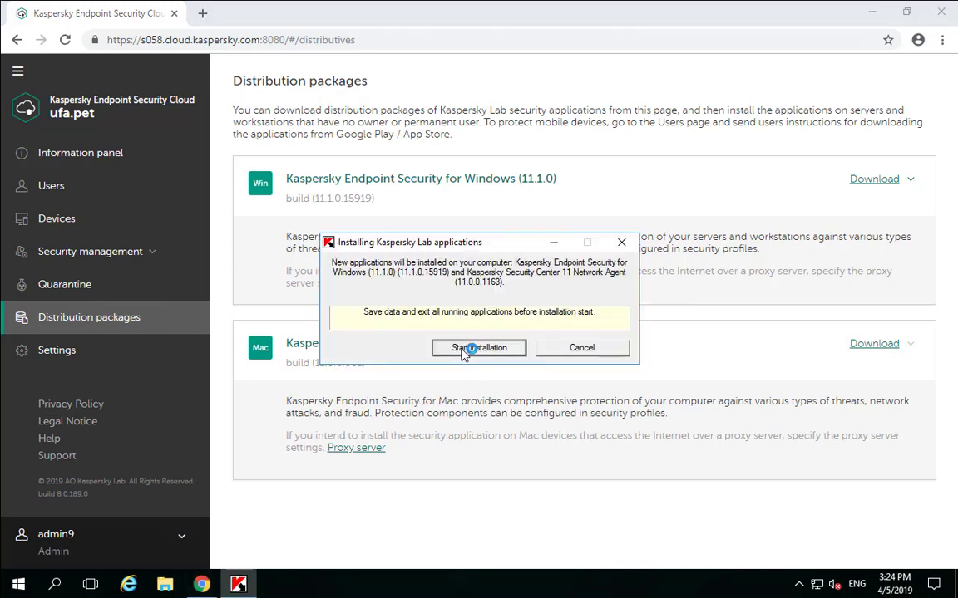
click(464, 349)
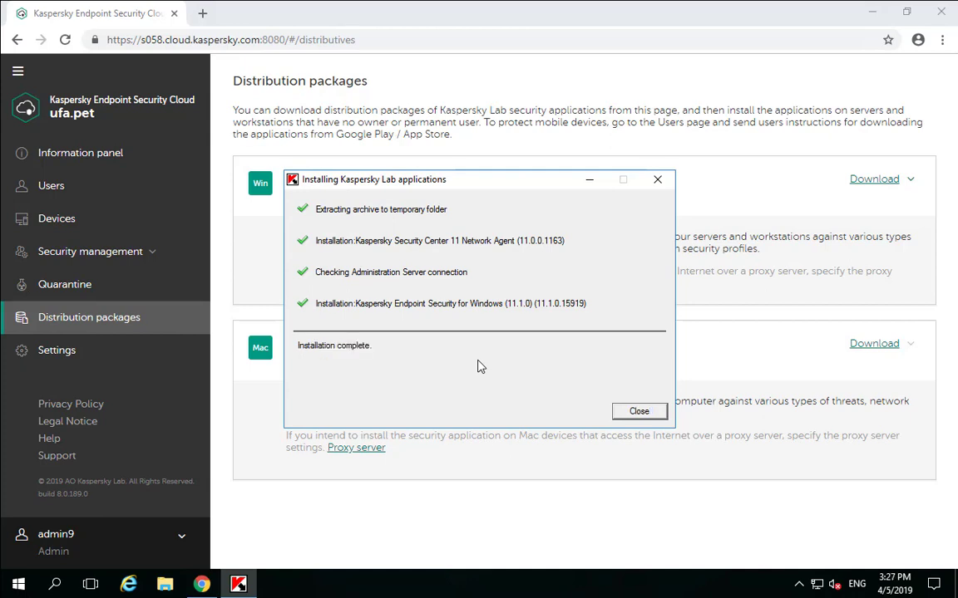
click(638, 412)
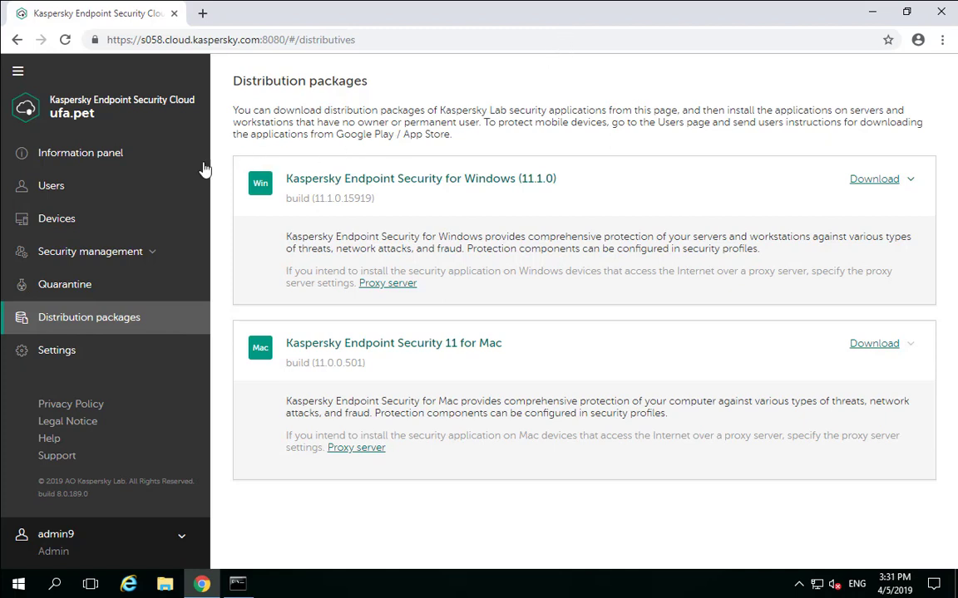
In Devices, assign TOM-LAPTOP to its matching user as owner.
click(55, 222)
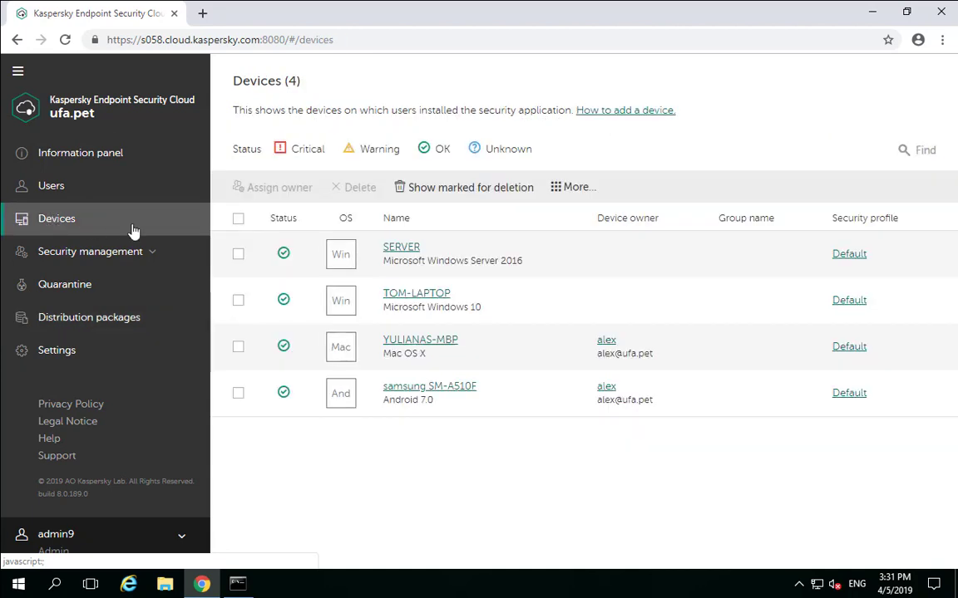
click(238, 301)
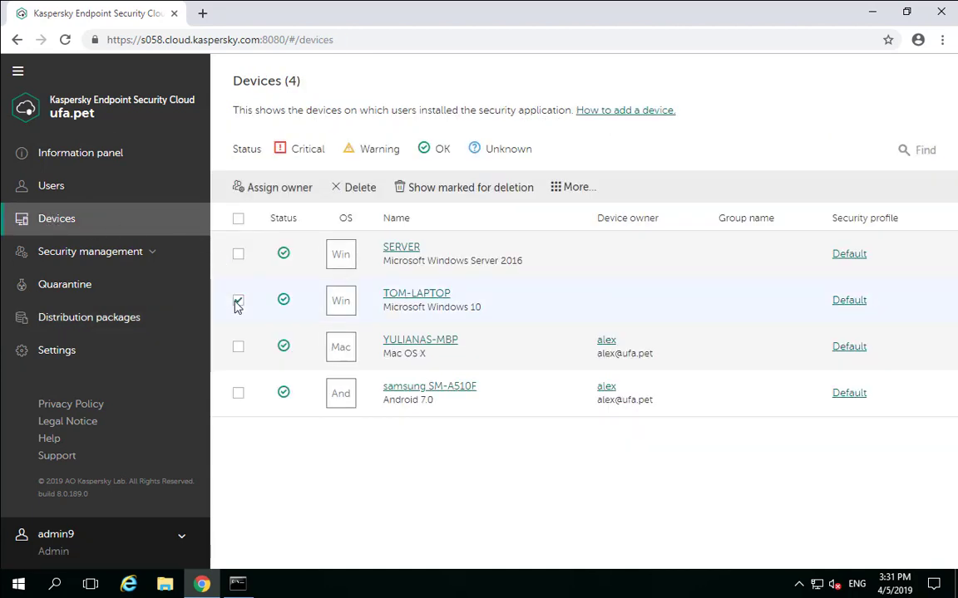
click(278, 193)
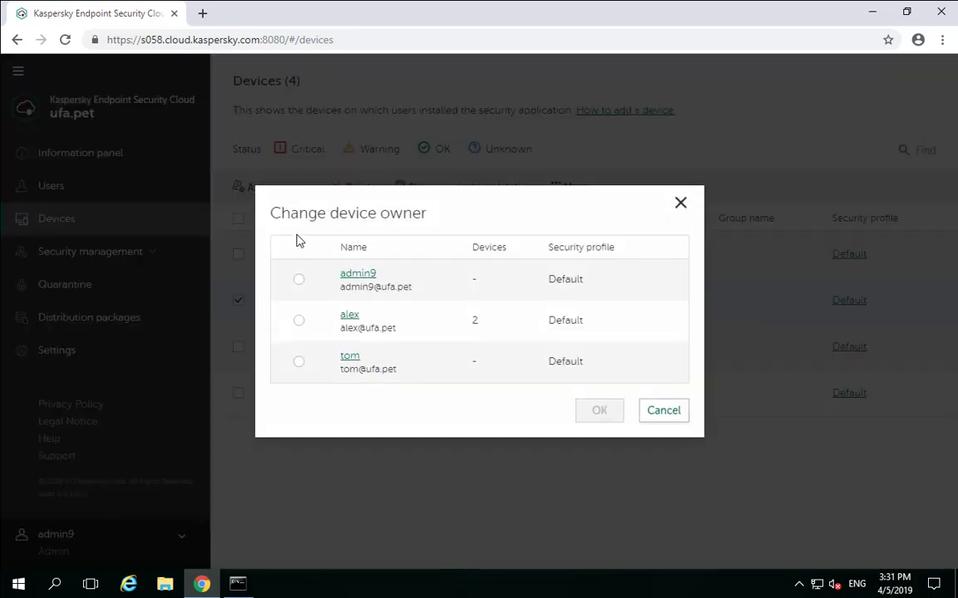
click(299, 365)
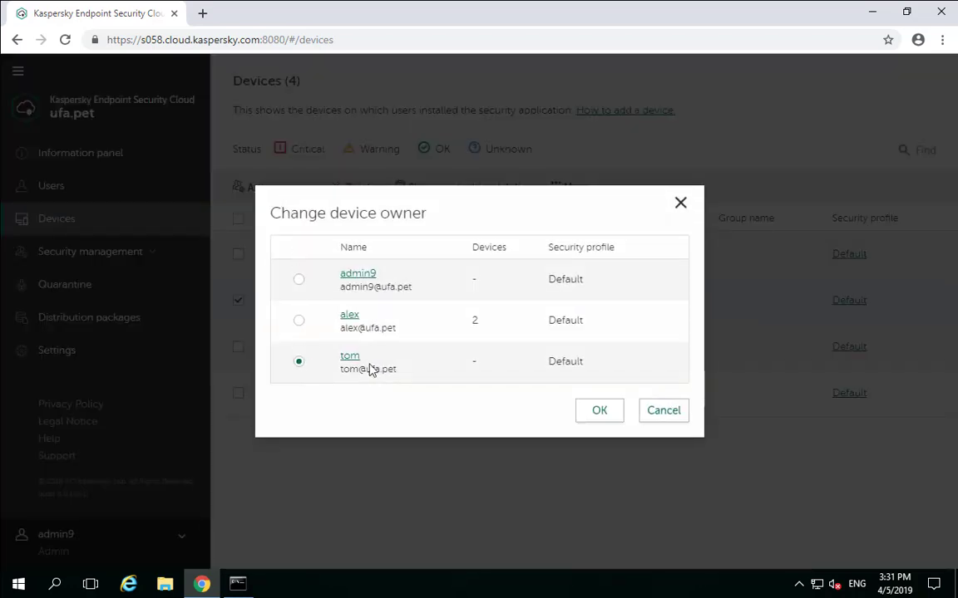
click(605, 416)
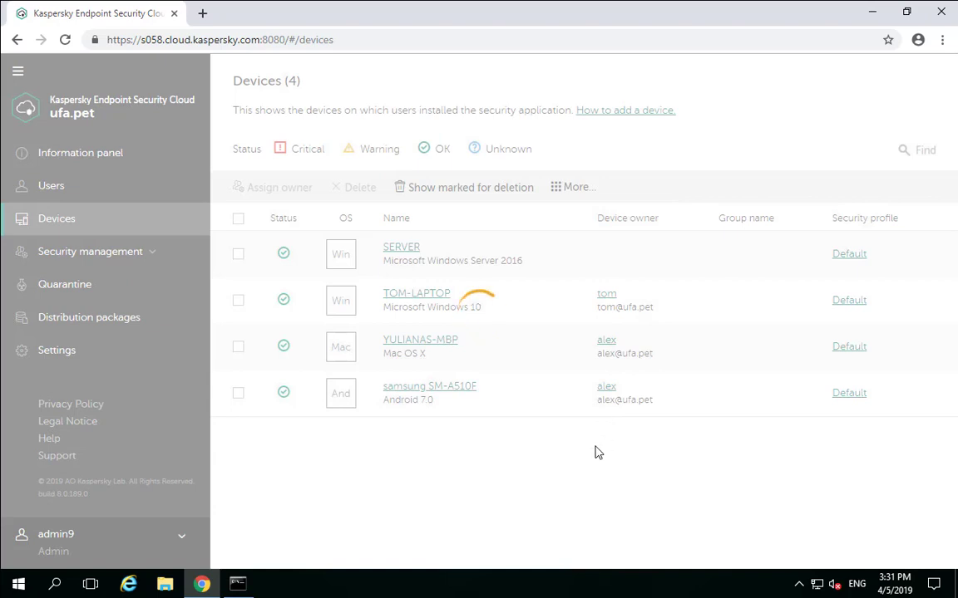
Assign the administrator account as owner of the SERVER device.
click(239, 259)
click(267, 191)
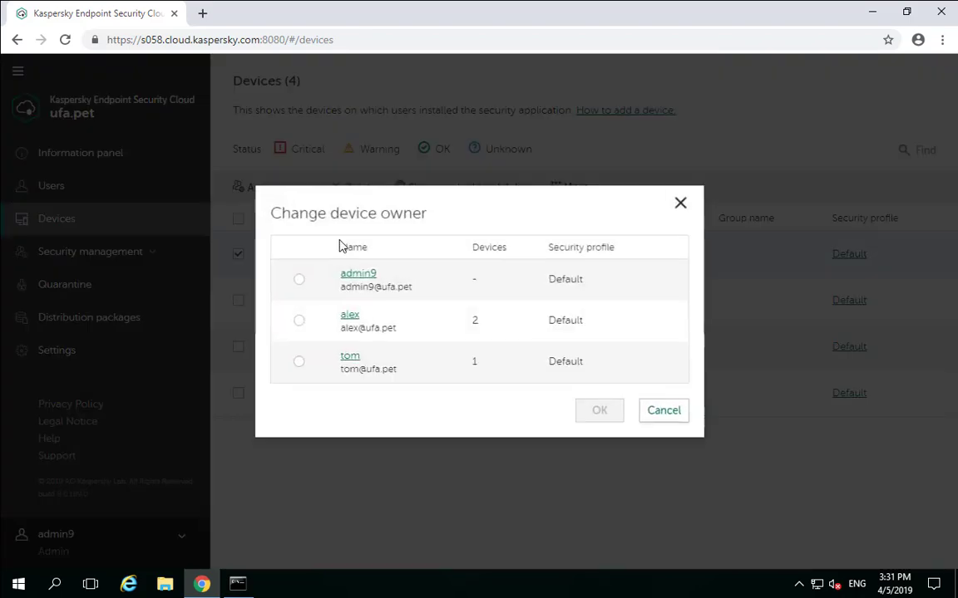
click(299, 280)
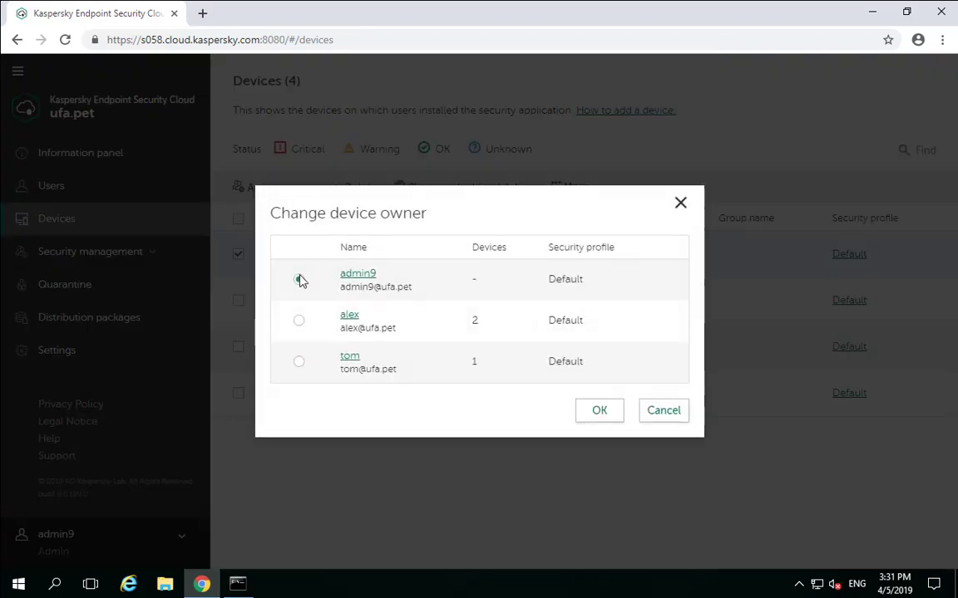
click(601, 410)
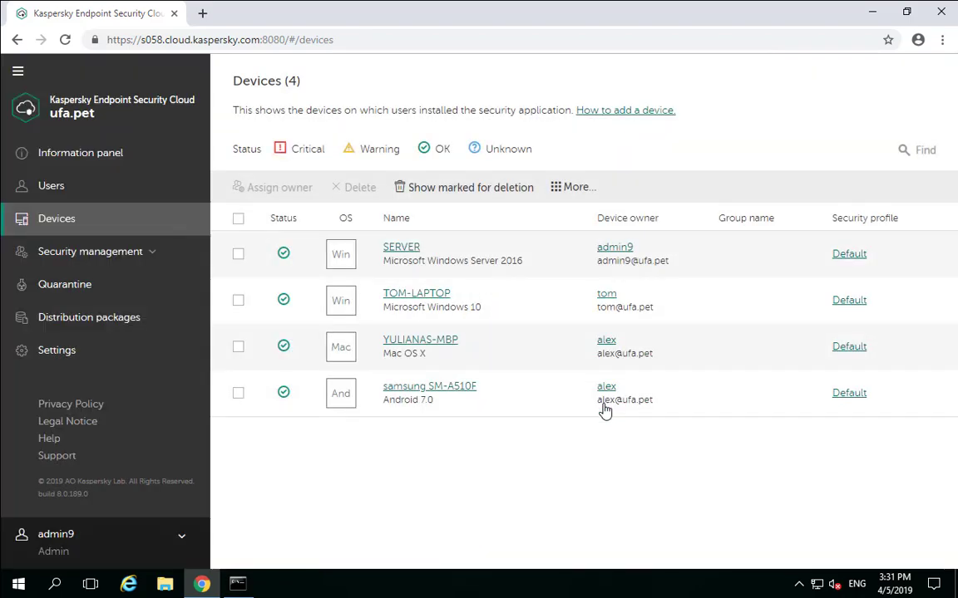